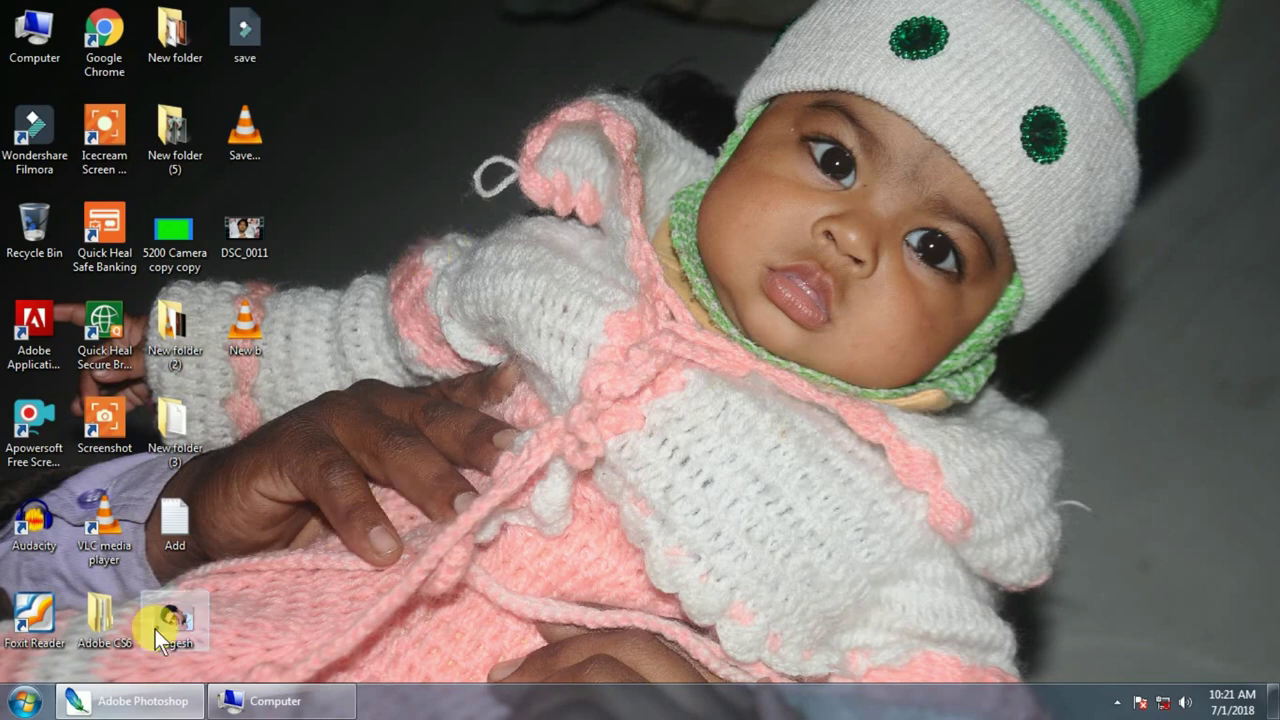
# - Restore the Adobe Photoshop window from the taskbar
pyautogui.click(110, 703)
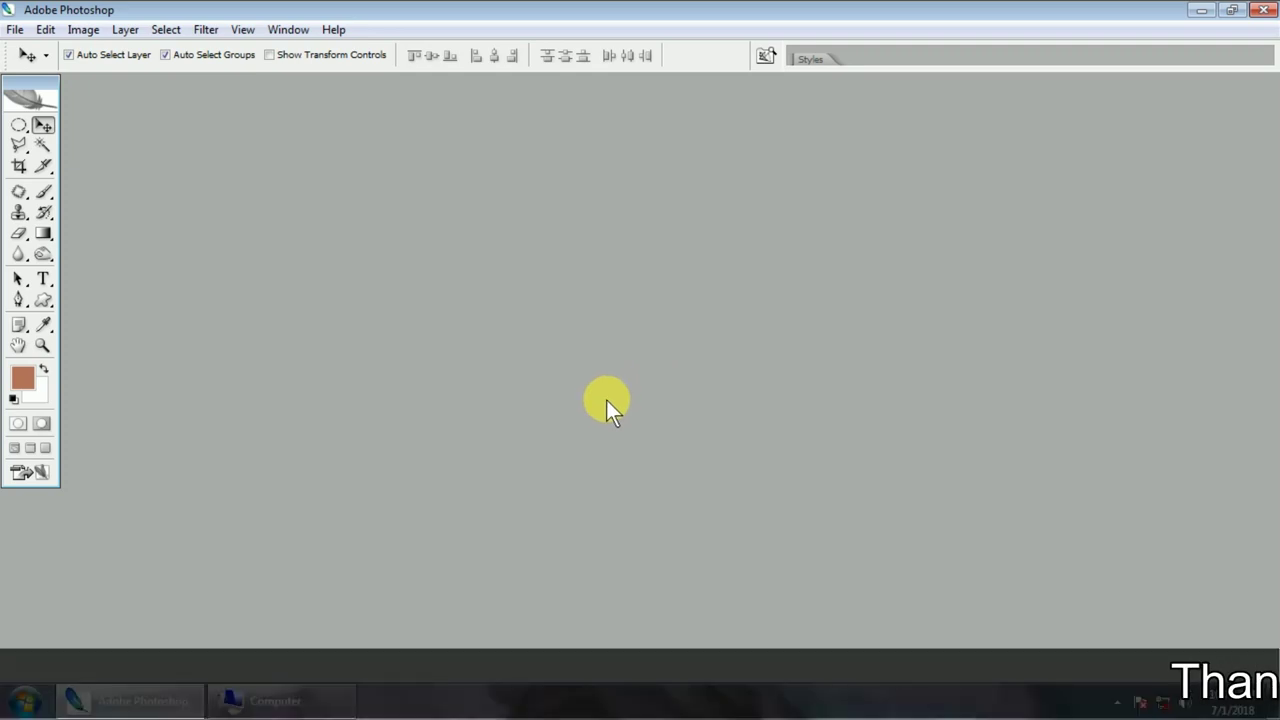
# - Toggle the Gradient and Move tools, then bring up the 5 × 7 inch, 300 ppi New document dialog
pyautogui.press('g')
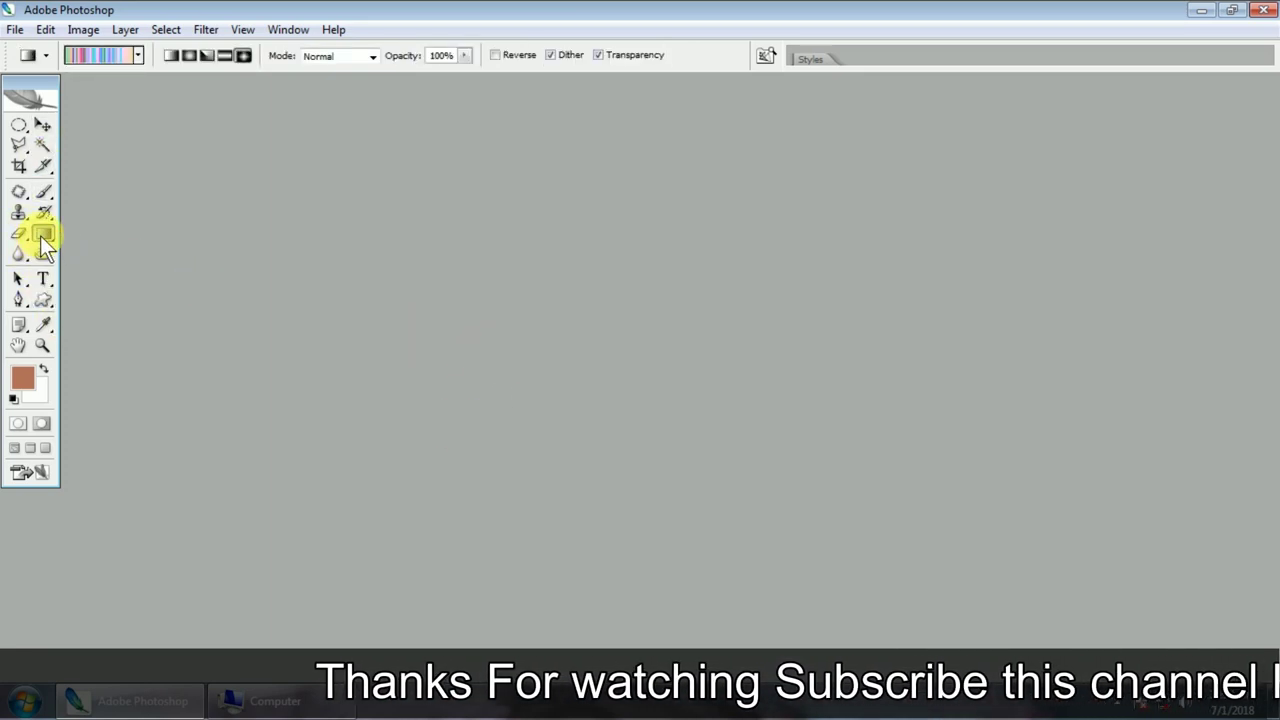
pyautogui.press('v')
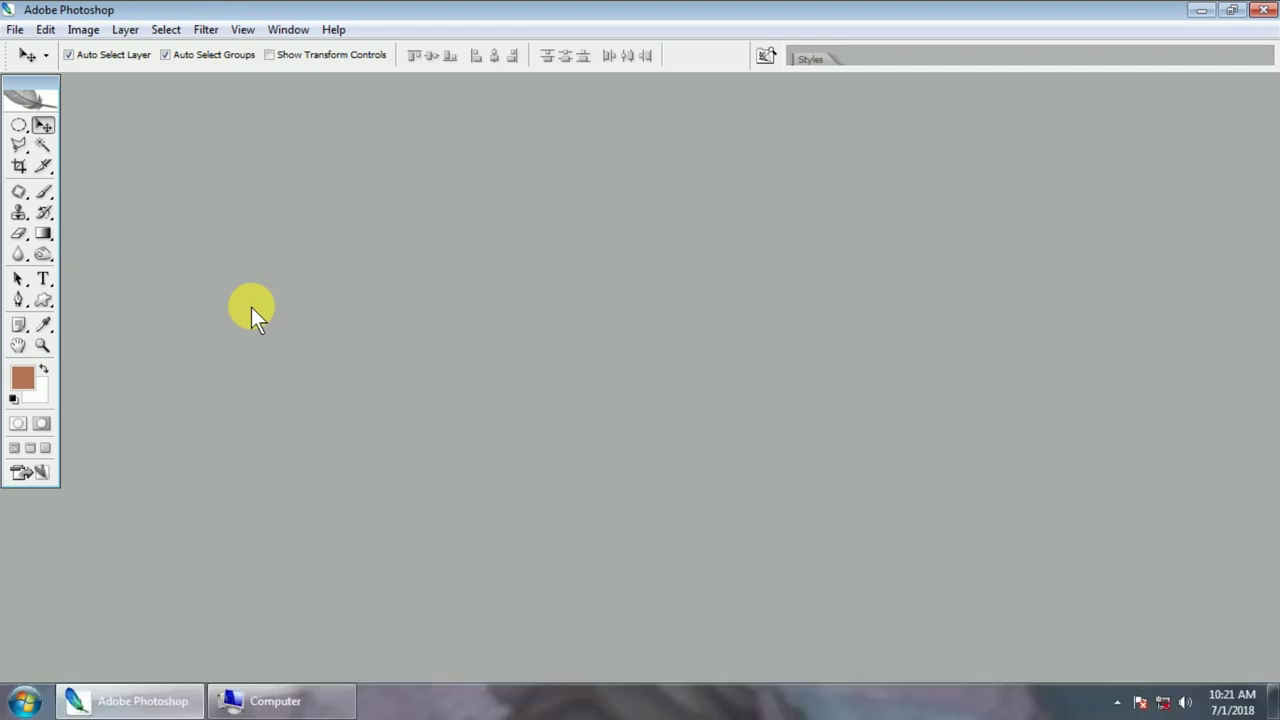
pyautogui.hotkey('ctrl', 'n')
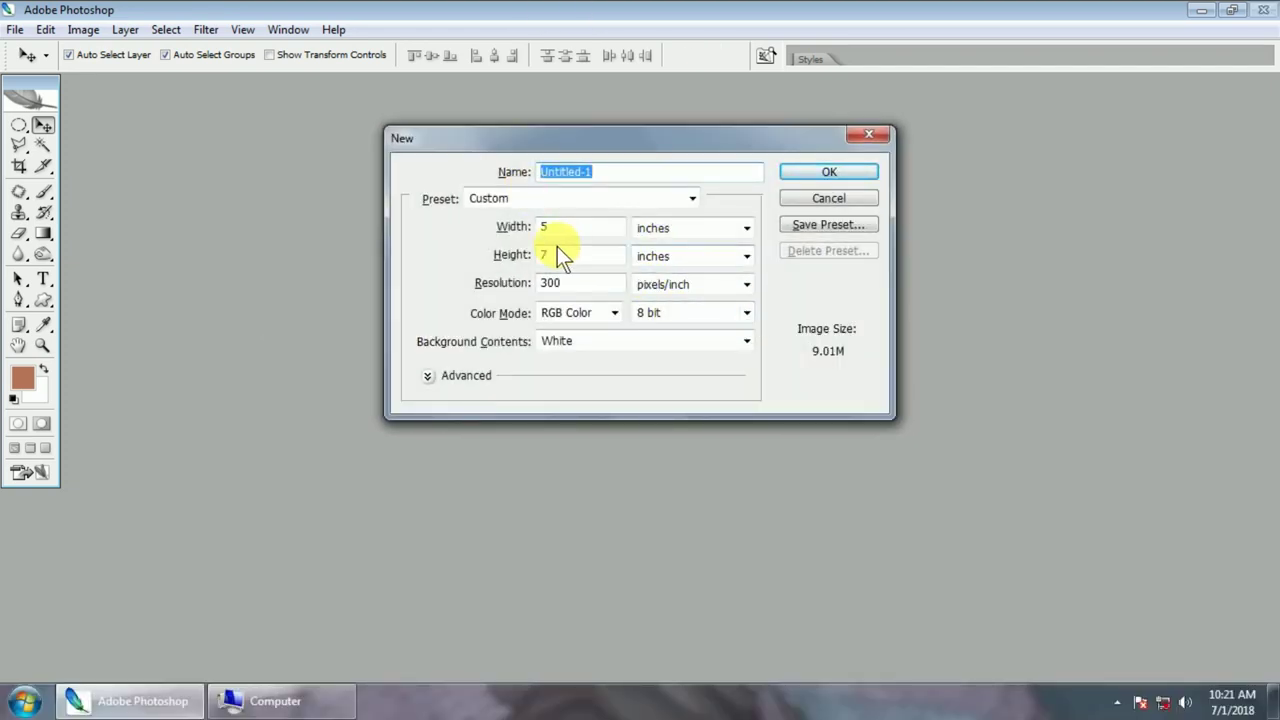
# - Create the white 5 × 7 inch, 300 ppi document and rotate its canvas 90° to landscape
pyautogui.click(814, 177)
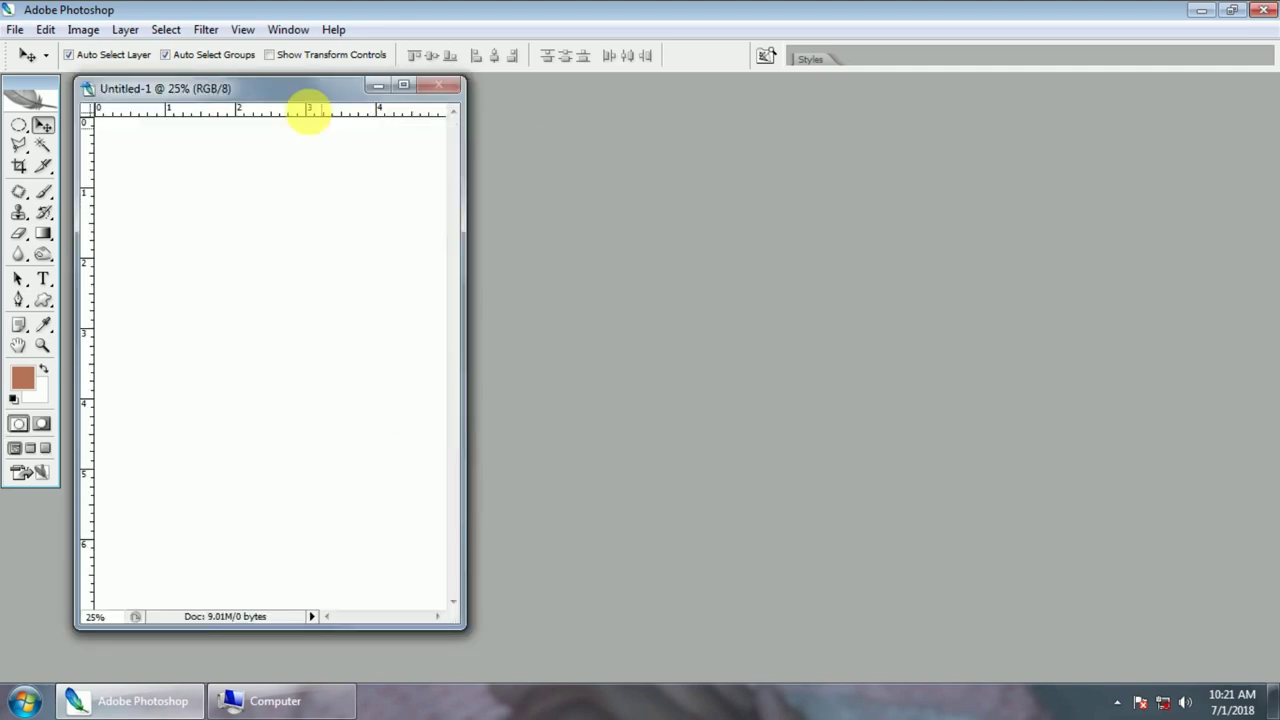
pyautogui.moveTo(309, 108); pyautogui.dragTo(465, 101)
pyautogui.hotkey('ctrl', '0')
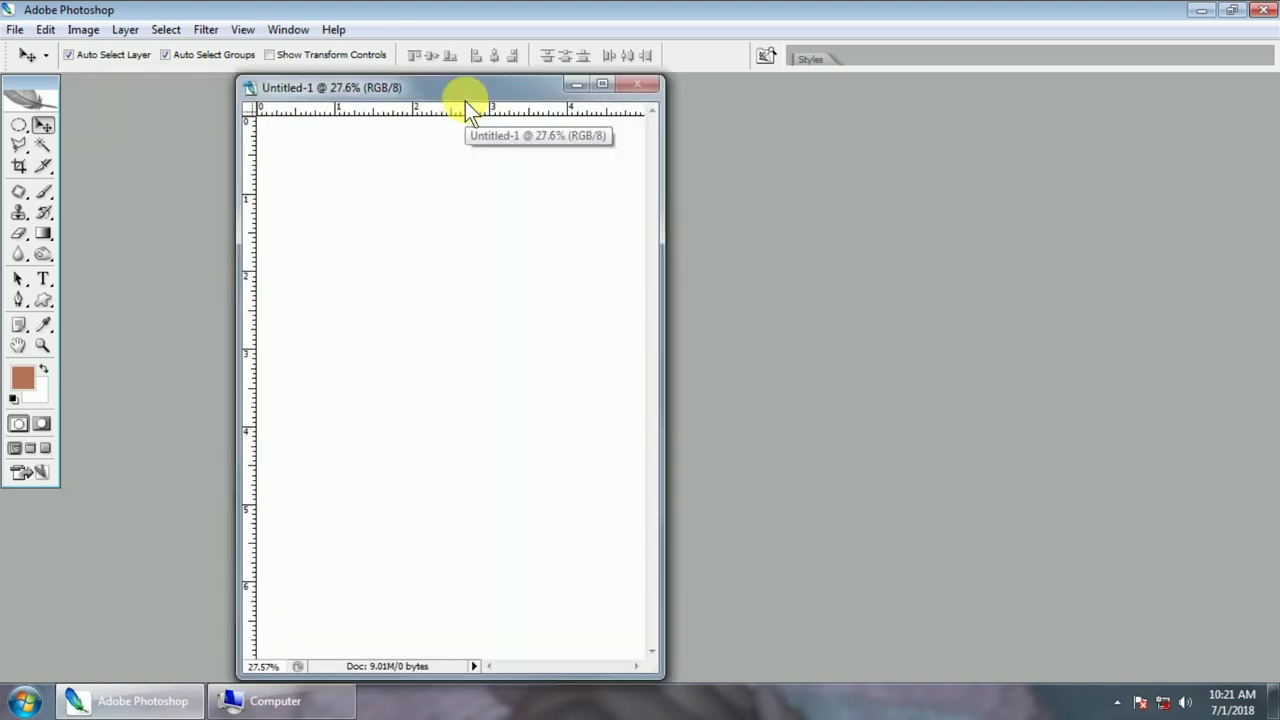
pyautogui.hotkey('alt', 'i')
pyautogui.press('e')
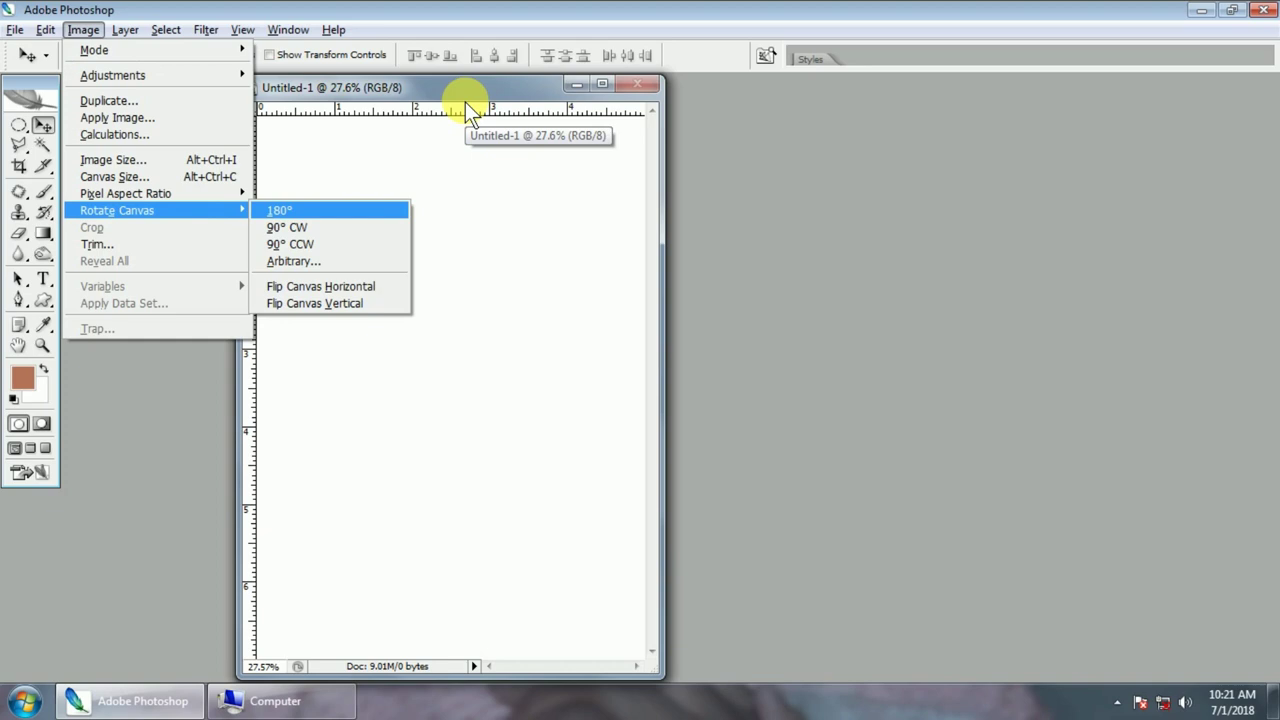
pyautogui.press('Down')
pyautogui.press('Return')
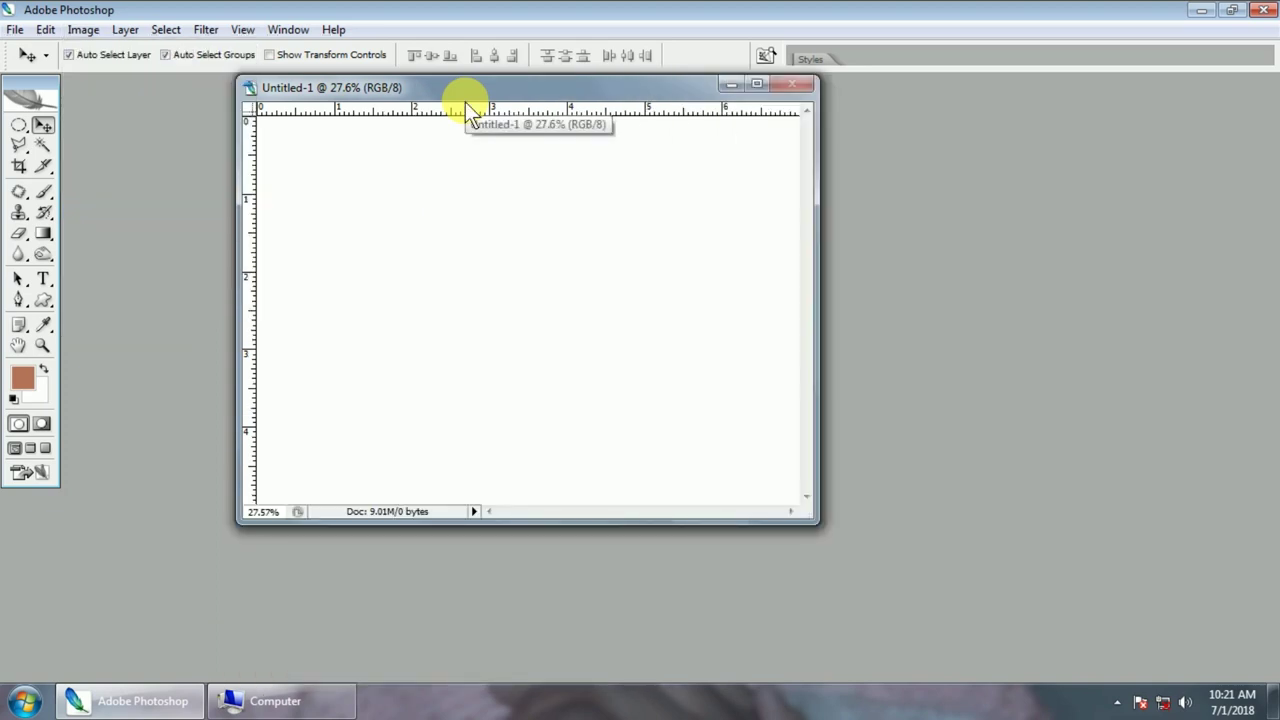
pyautogui.hotkey('ctrl', '0')
# - Switch to full-screen view and fit the canvas on screen
pyautogui.press('f')
pyautogui.hotkey('ctrl', '0')
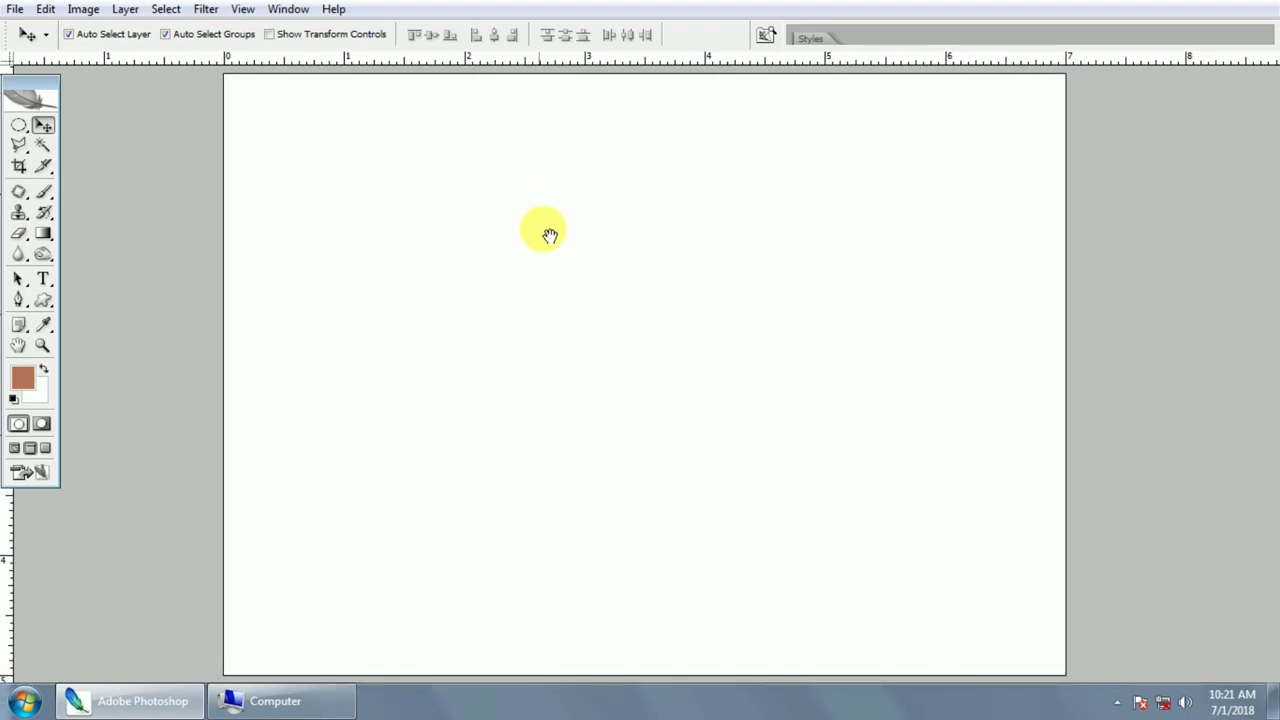
pyautogui.moveTo(548, 242); pyautogui.dragTo(391, 263)
pyautogui.press('g')
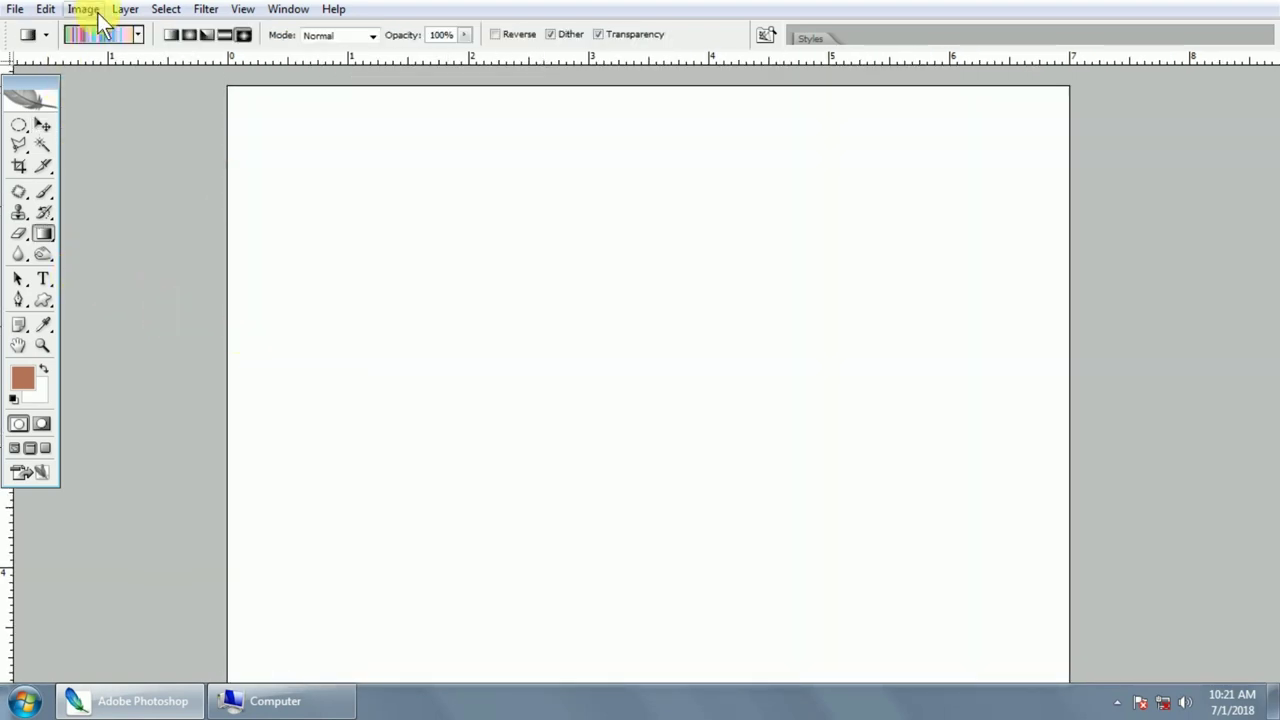
# - Pick the Spectrum rainbow preset from the gradient picker
pyautogui.rightClick(473, 279)
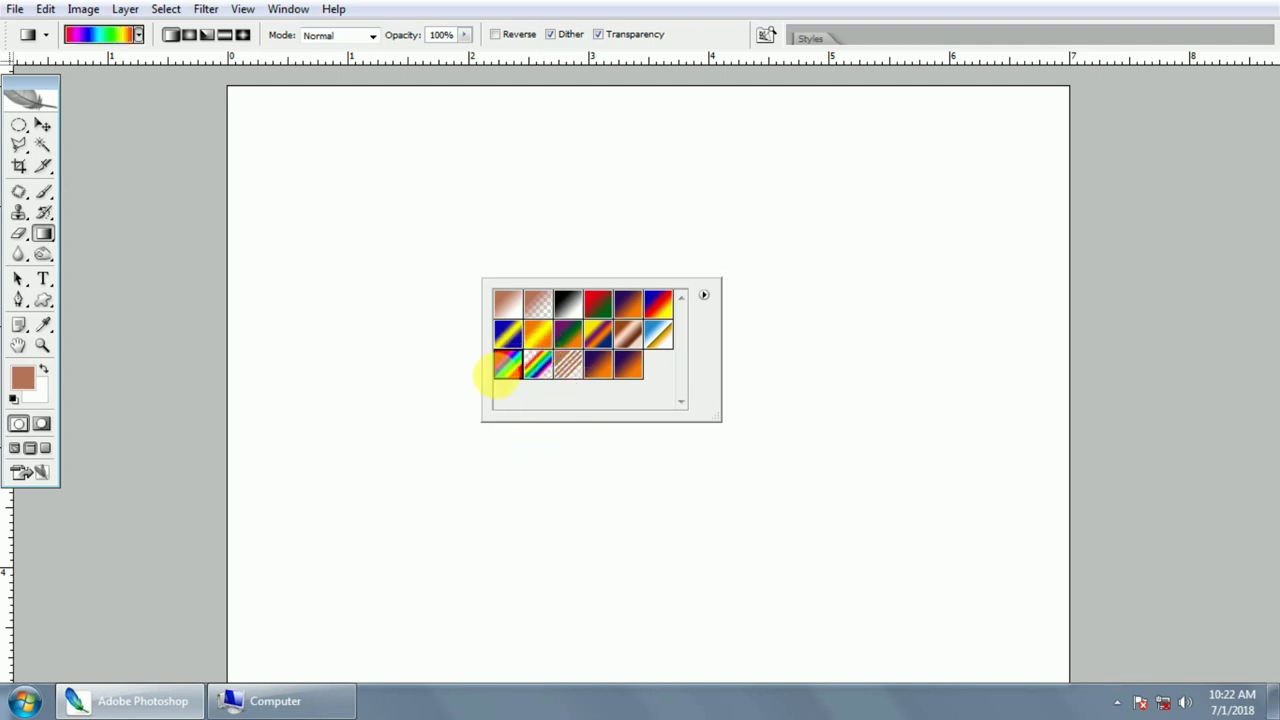
pyautogui.click(336, 172)
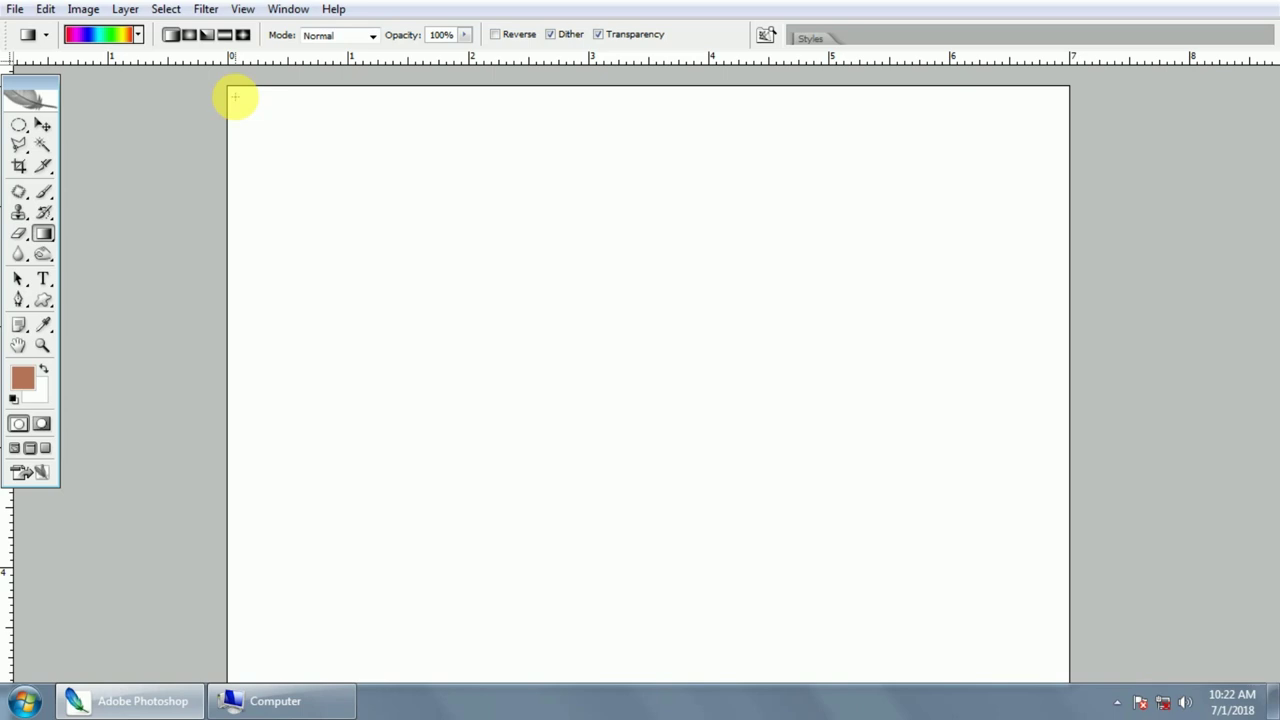
pyautogui.moveTo(235, 97); pyautogui.dragTo(259, 138)
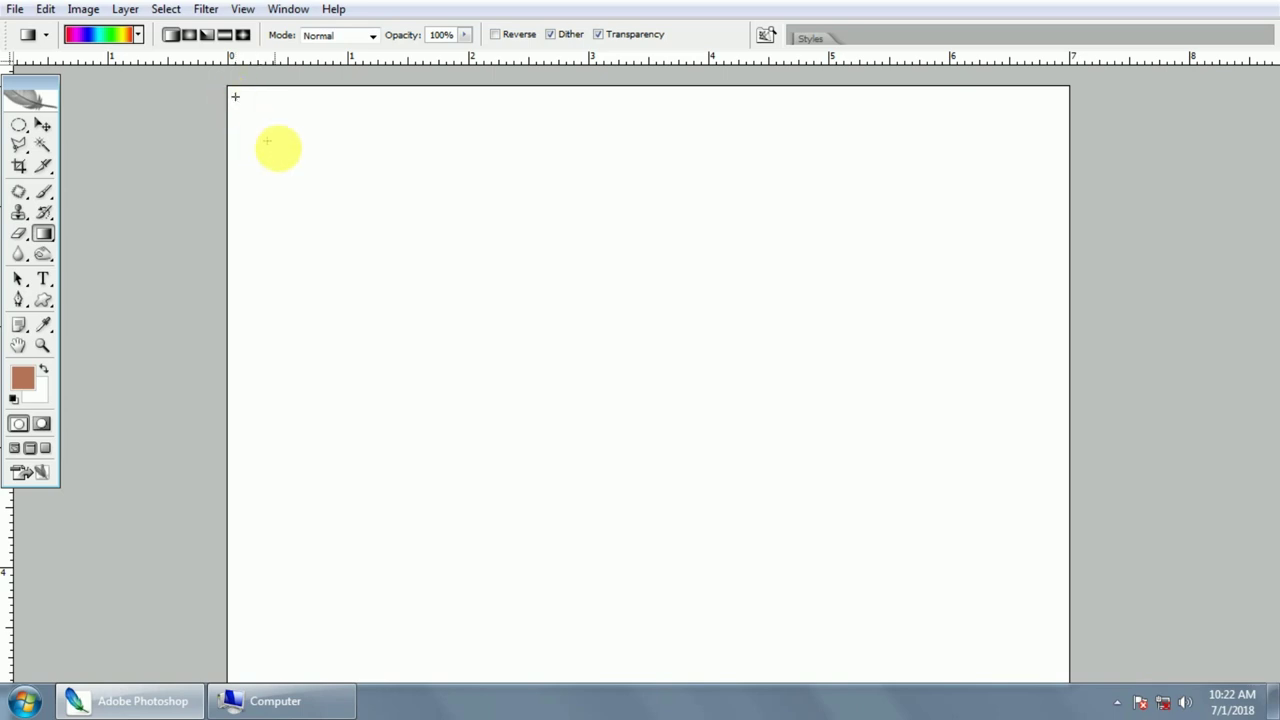
pyautogui.moveTo(267, 141)
pyautogui.mouseDown()
pyautogui.moveTo(668, 483)
pyautogui.moveTo(940, 640)
pyautogui.moveTo(1065, 692)
pyautogui.mouseUp()
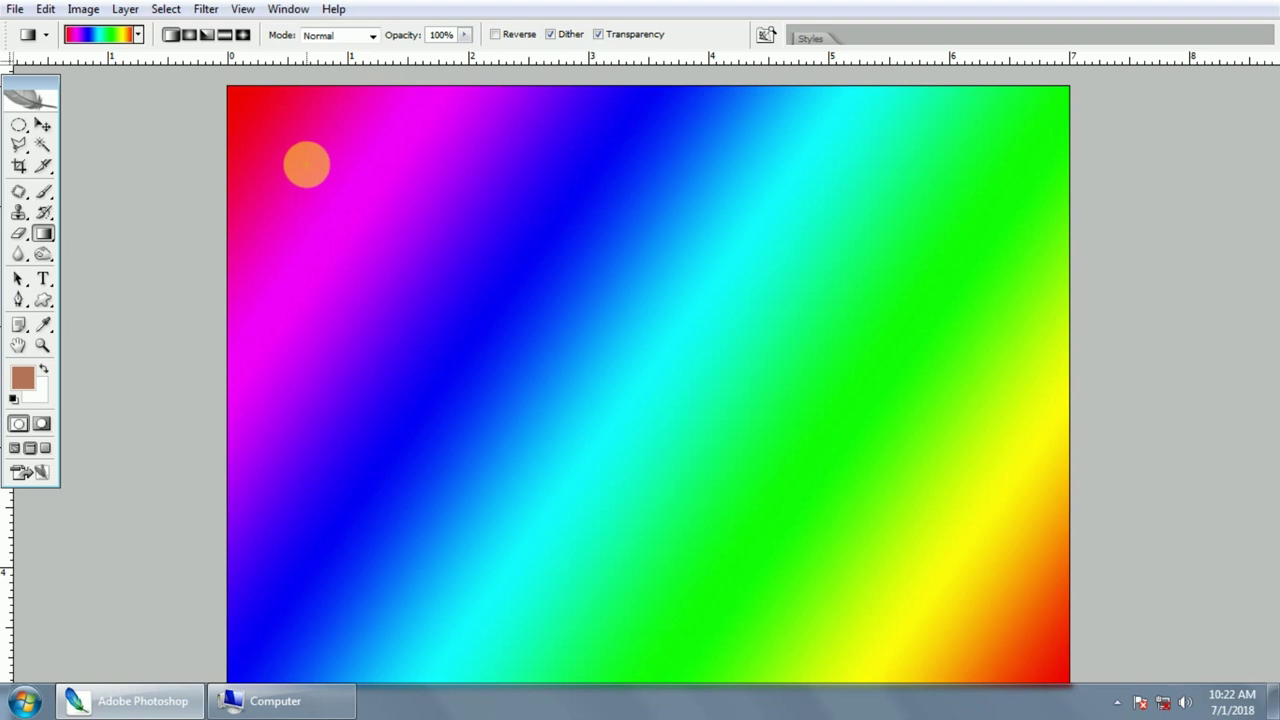
pyautogui.hotkey('ctrl', 'z')
pyautogui.moveTo(352, 190); pyautogui.dragTo(648, 443)
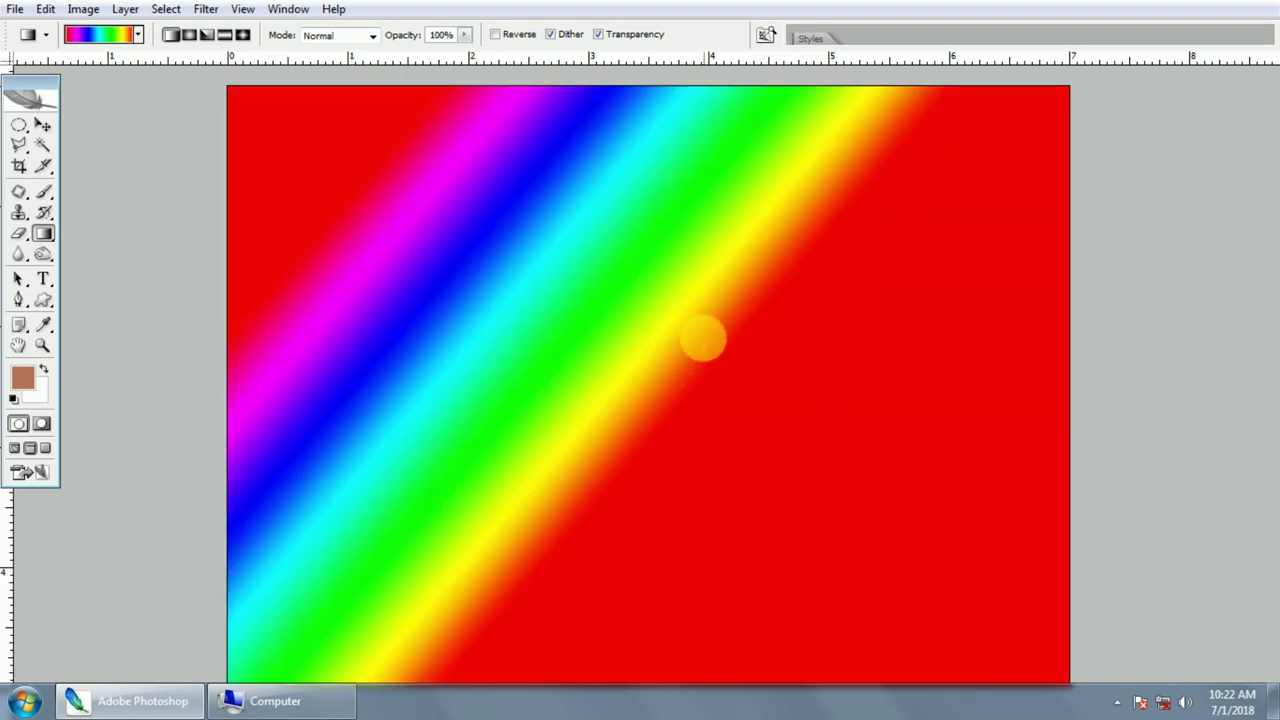
pyautogui.hotkey('ctrl', 'z')
pyautogui.moveTo(954, 191); pyautogui.dragTo(566, 505)
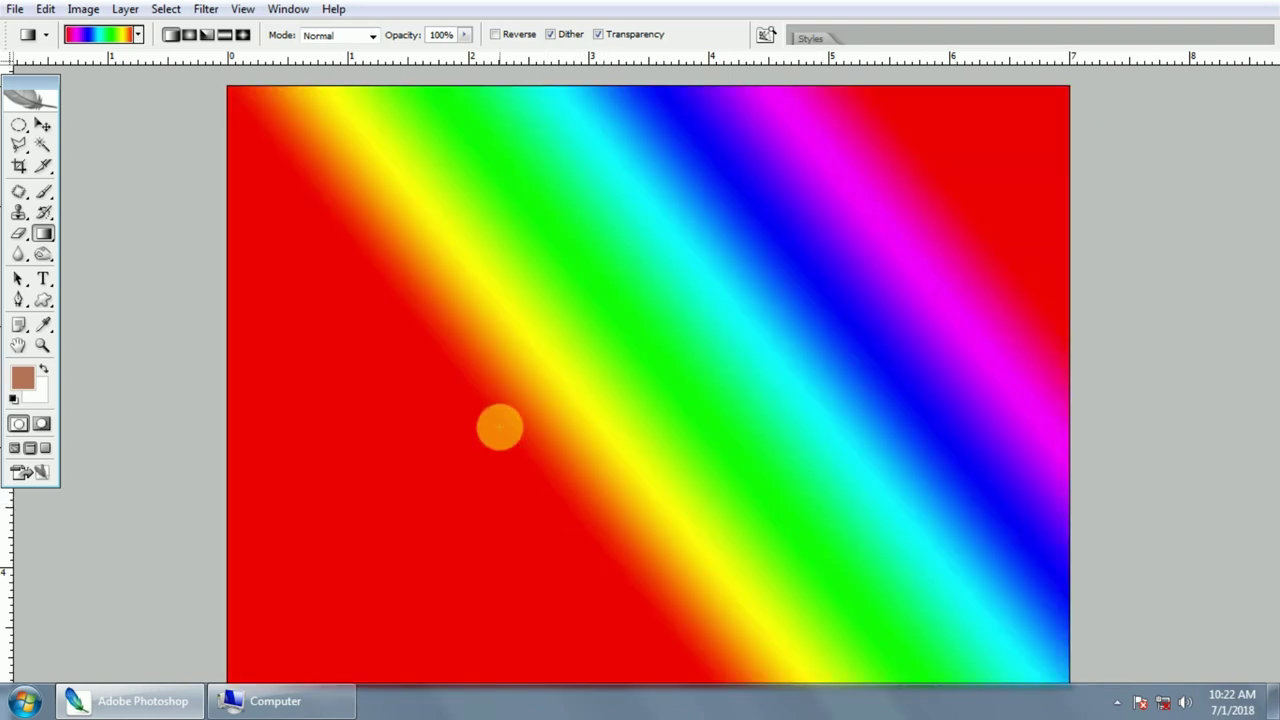
pyautogui.hotkey('ctrl', 'z')
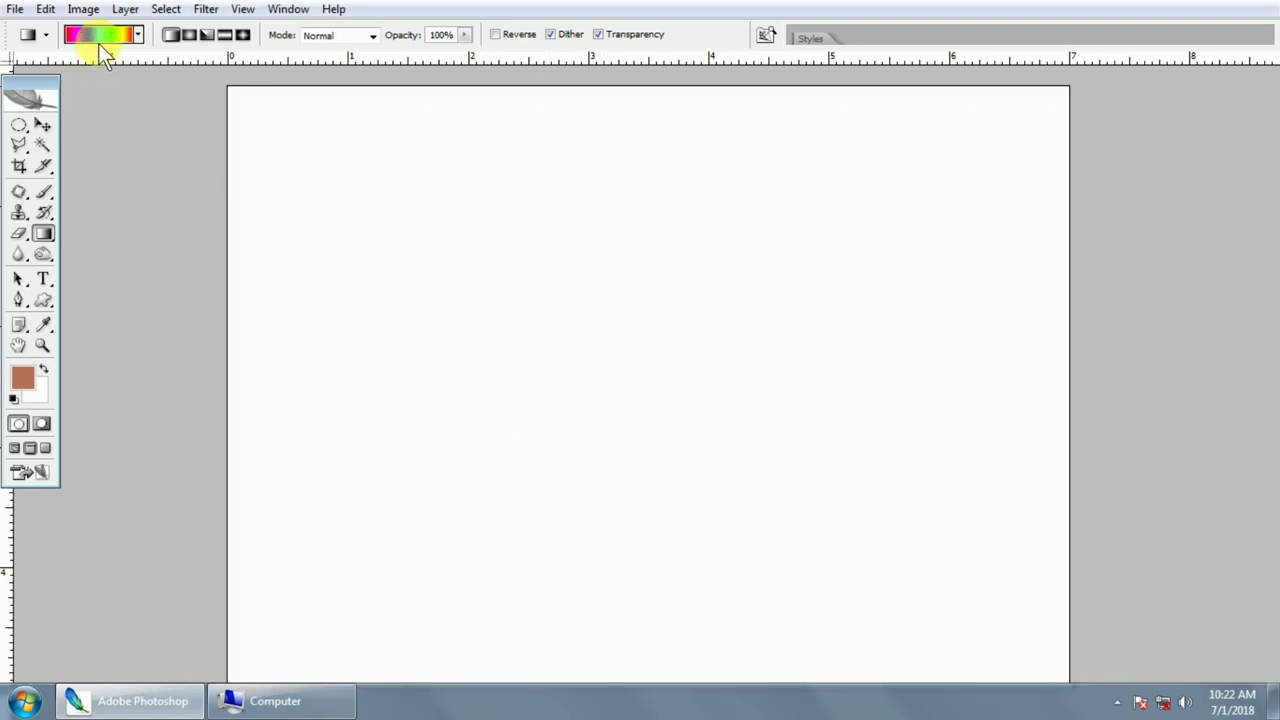
pyautogui.rightClick(535, 211)
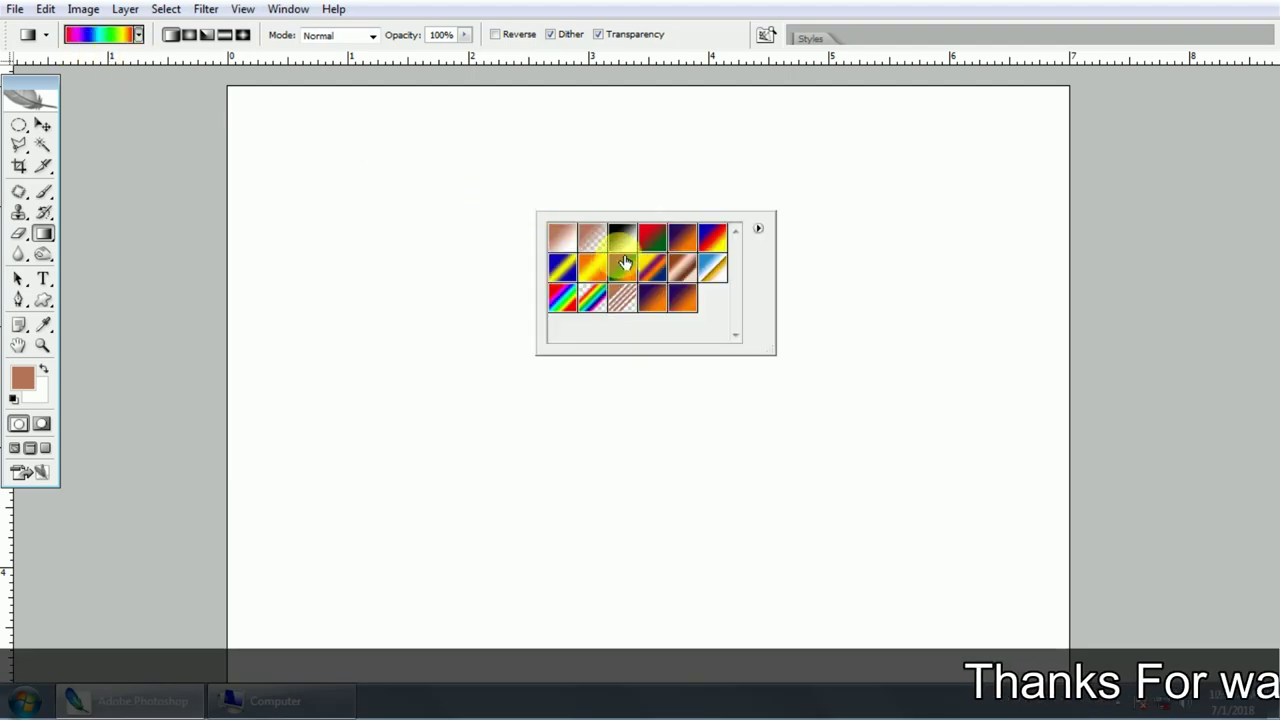
pyautogui.click(682, 240)
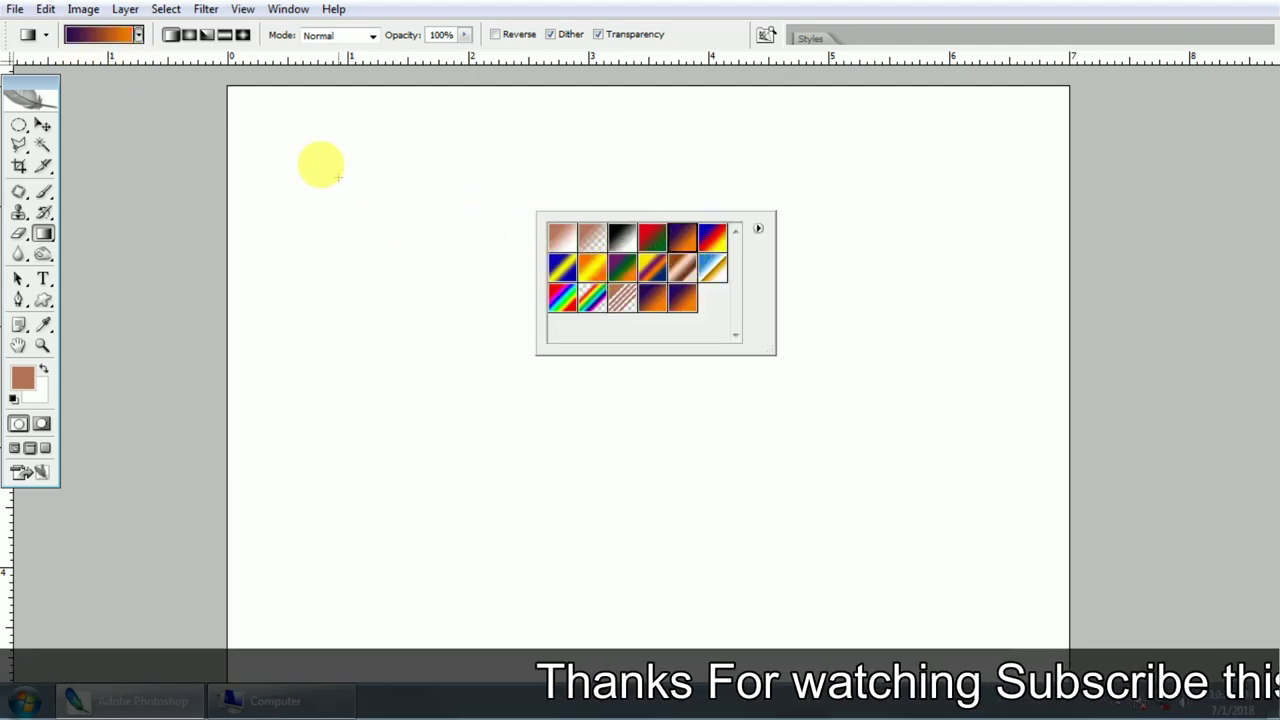
pyautogui.click(320, 166)
pyautogui.moveTo(641, 498); pyautogui.dragTo(700, 512)
pyautogui.rightClick(600, 330)
pyautogui.click(691, 355)
pyautogui.click(417, 217)
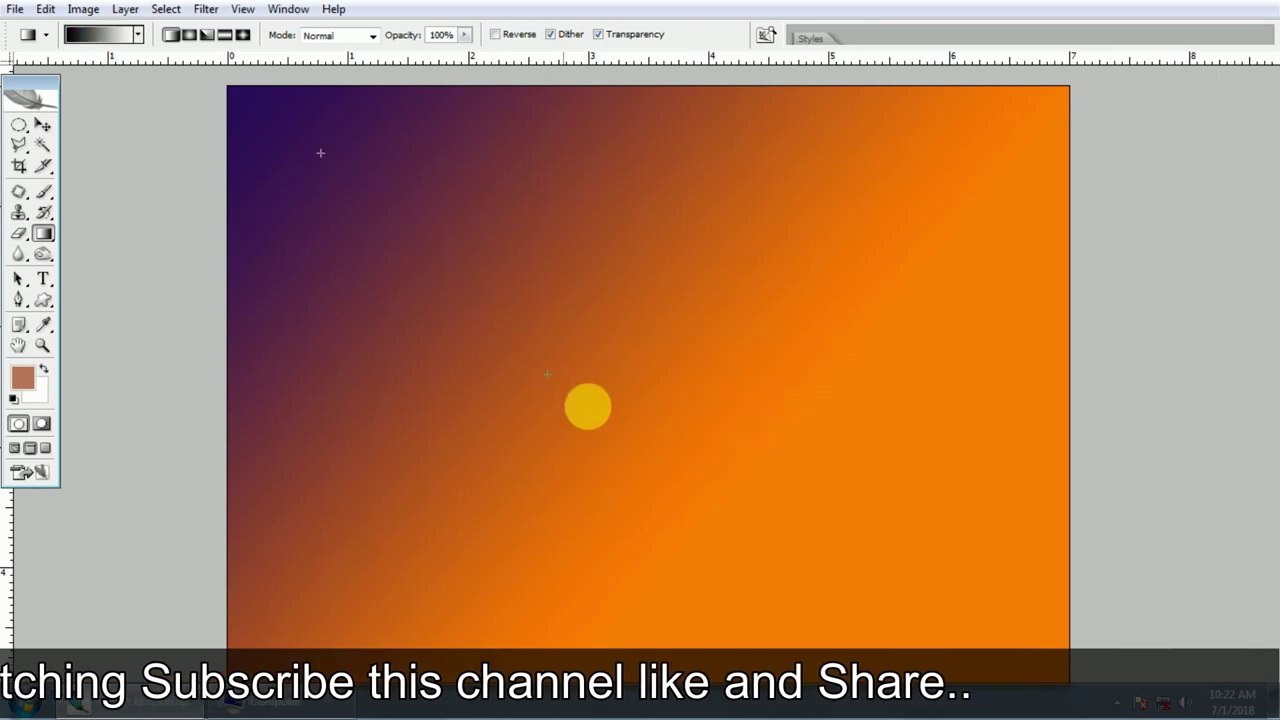
pyautogui.moveTo(625, 438); pyautogui.dragTo(649, 286)
pyautogui.rightClick(655, 288)
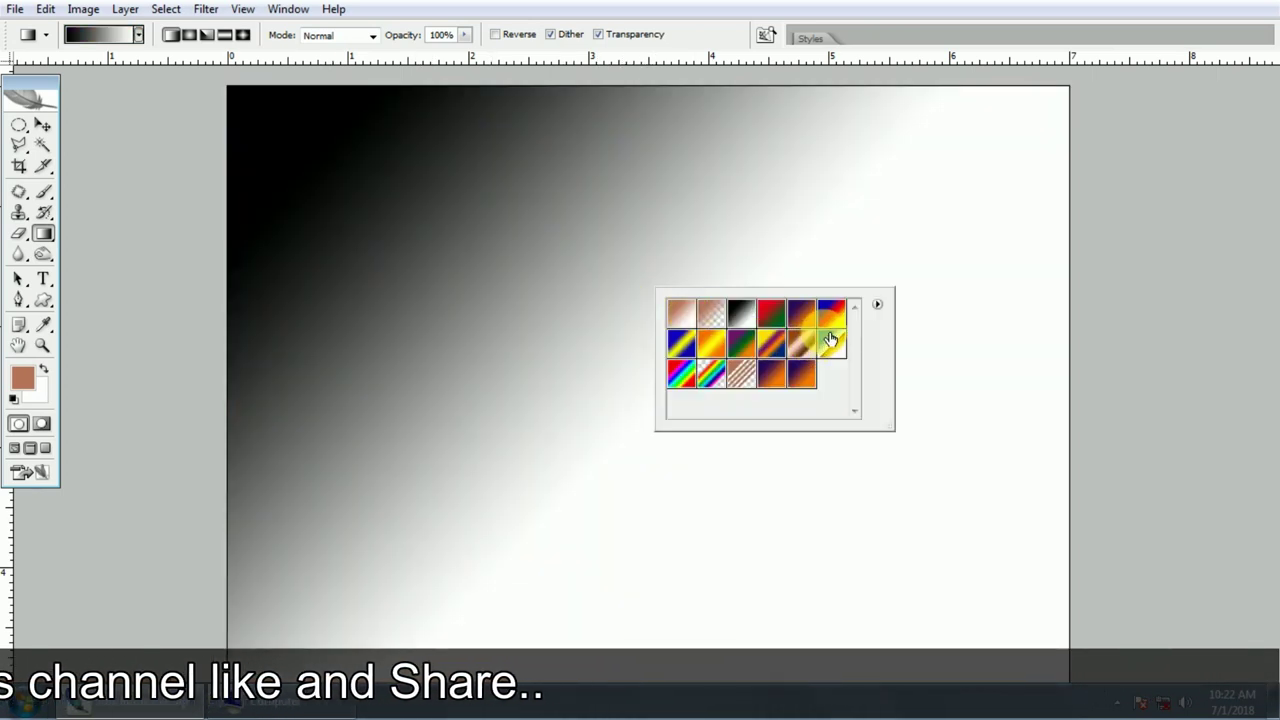
pyautogui.click(838, 352)
pyautogui.click(357, 160)
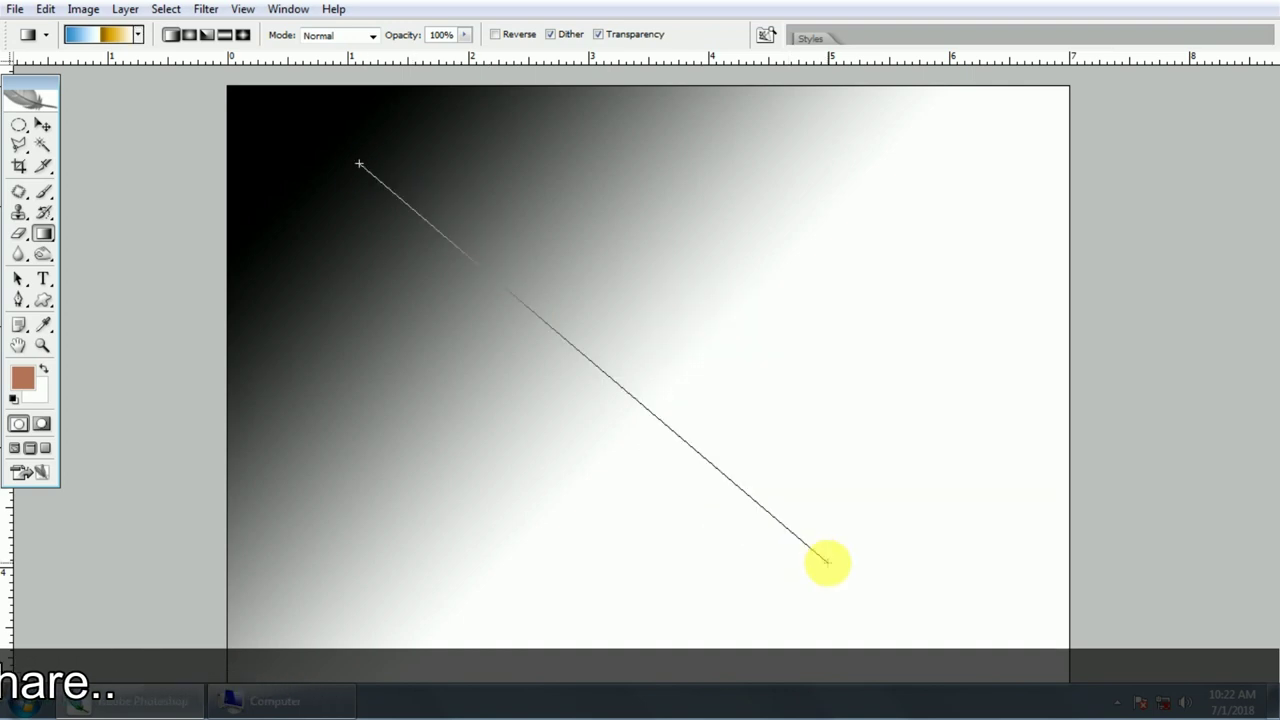
pyautogui.moveTo(357, 162); pyautogui.dragTo(828, 562)
pyautogui.moveTo(676, 436); pyautogui.dragTo(717, 457)
pyautogui.rightClick(408, 266)
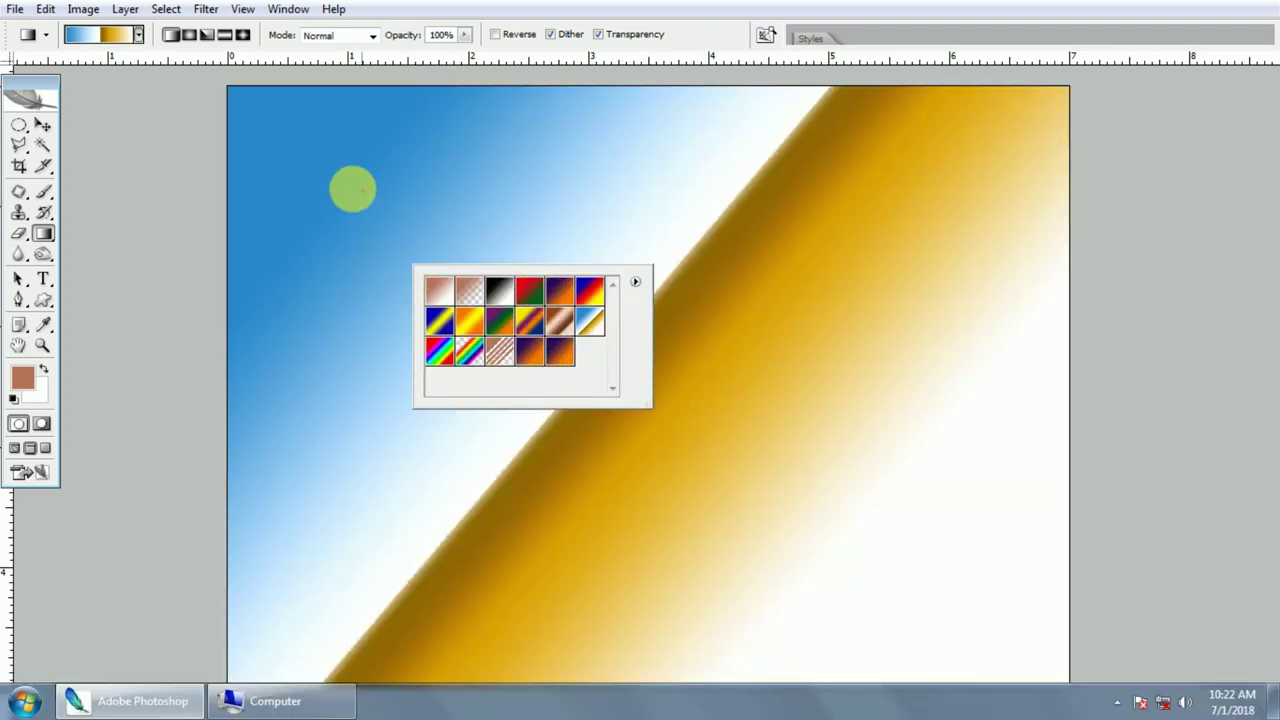
pyautogui.click(437, 290)
pyautogui.moveTo(300, 134); pyautogui.dragTo(764, 541)
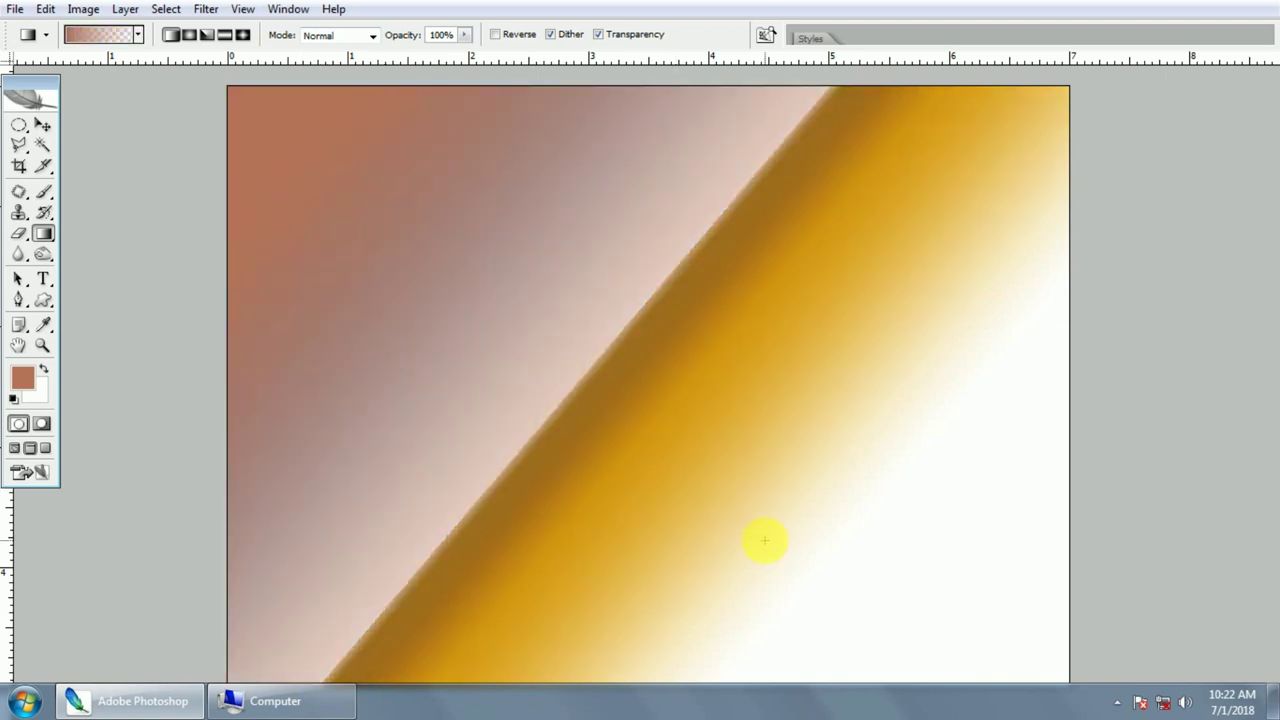
pyautogui.hotkey('ctrl', 'z')
pyautogui.hotkey('ctrl', 'z')
pyautogui.hotkey('ctrl', 'z')
pyautogui.hotkey('ctrl', 'z')
pyautogui.hotkey('ctrl', 'z')
pyautogui.hotkey('ctrl', 'z')
pyautogui.hotkey('ctrl', 'z')
pyautogui.hotkey('ctrl', 'alt', 'z')
pyautogui.hotkey('ctrl', 'alt', 'z')
pyautogui.hotkey('ctrl', 'alt', 'z')
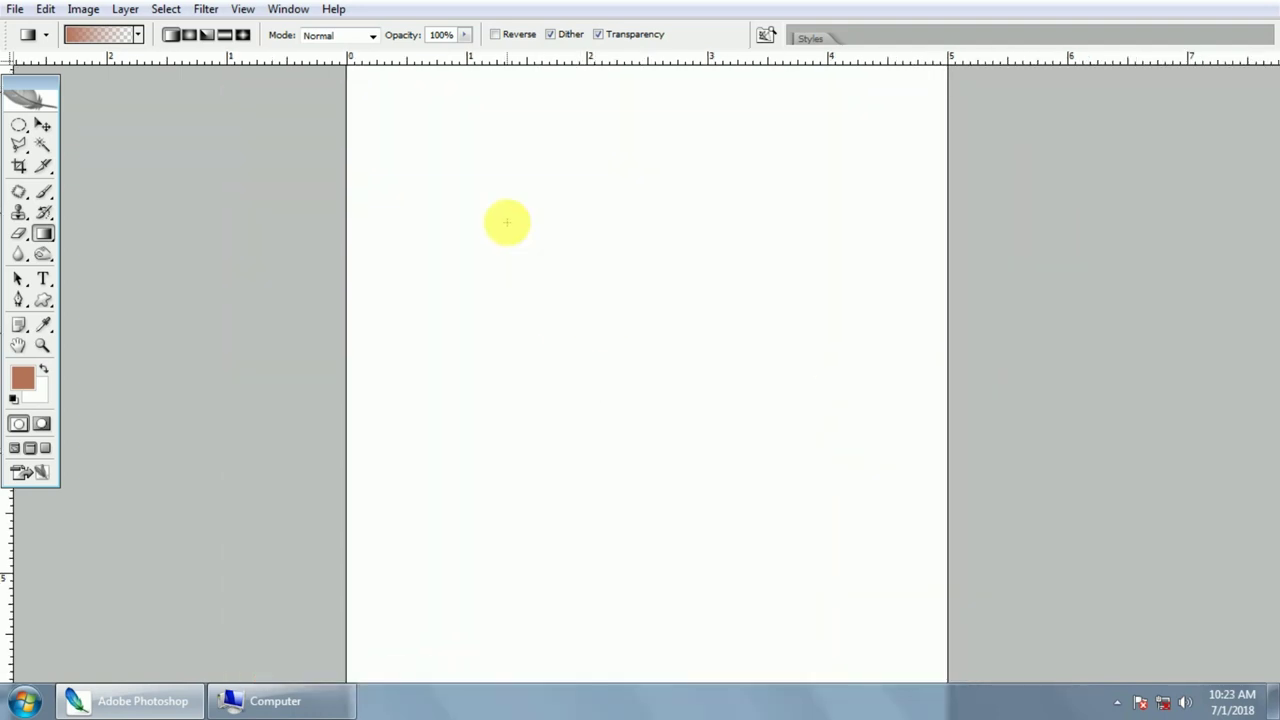
pyautogui.hotkey('ctrl', 'alt', 'z')
pyautogui.moveTo(509, 143); pyautogui.dragTo(676, 412)
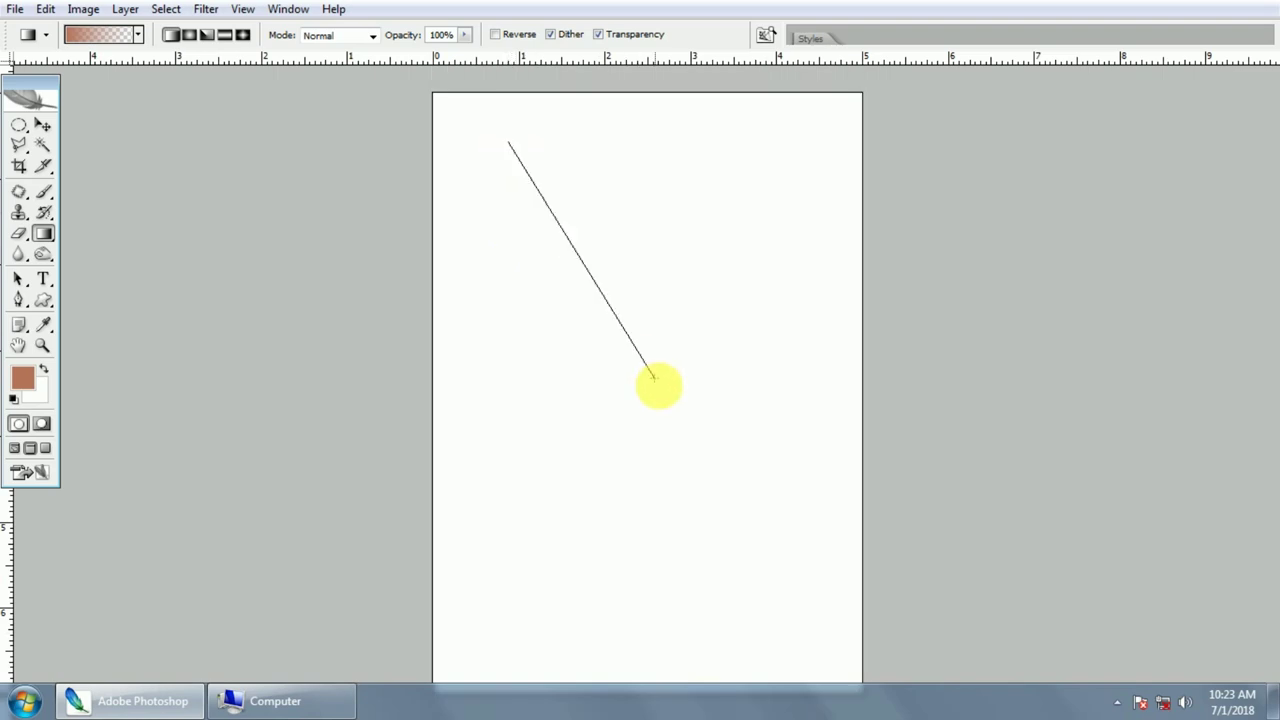
pyautogui.hotkey('ctrl', 'z')
pyautogui.rightClick(649, 251)
pyautogui.press('Escape')
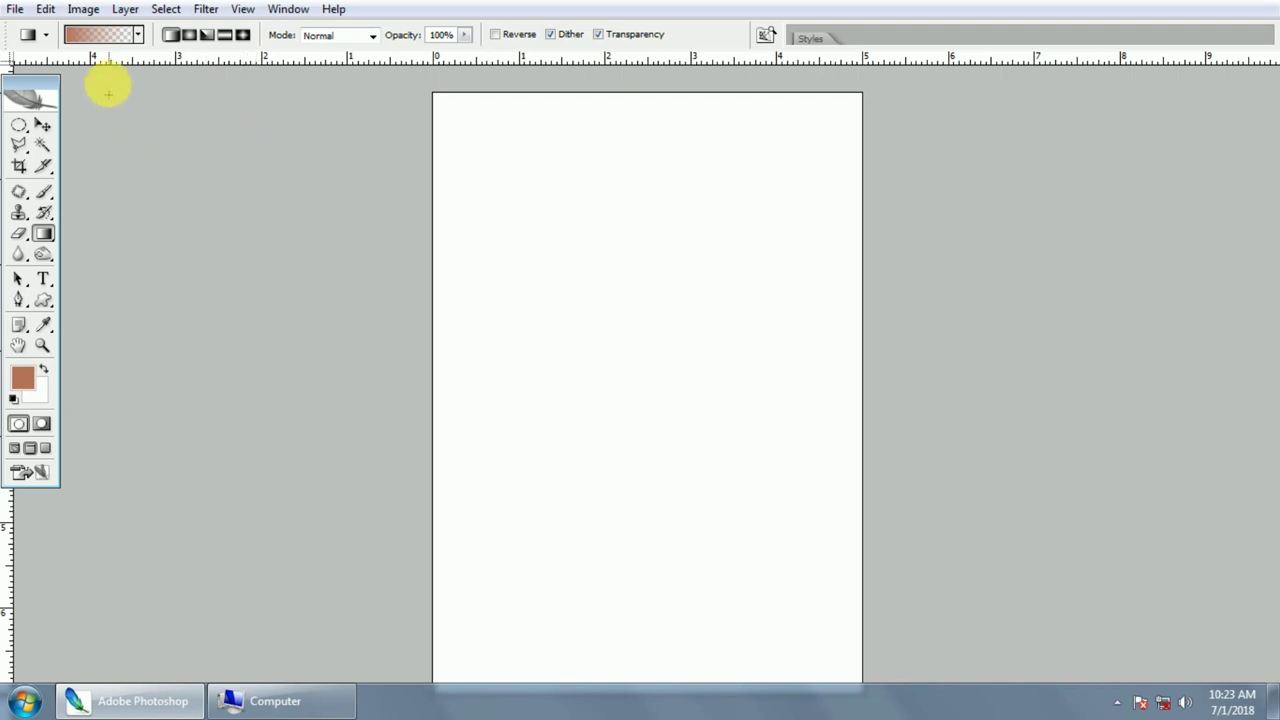
pyautogui.click(97, 37)
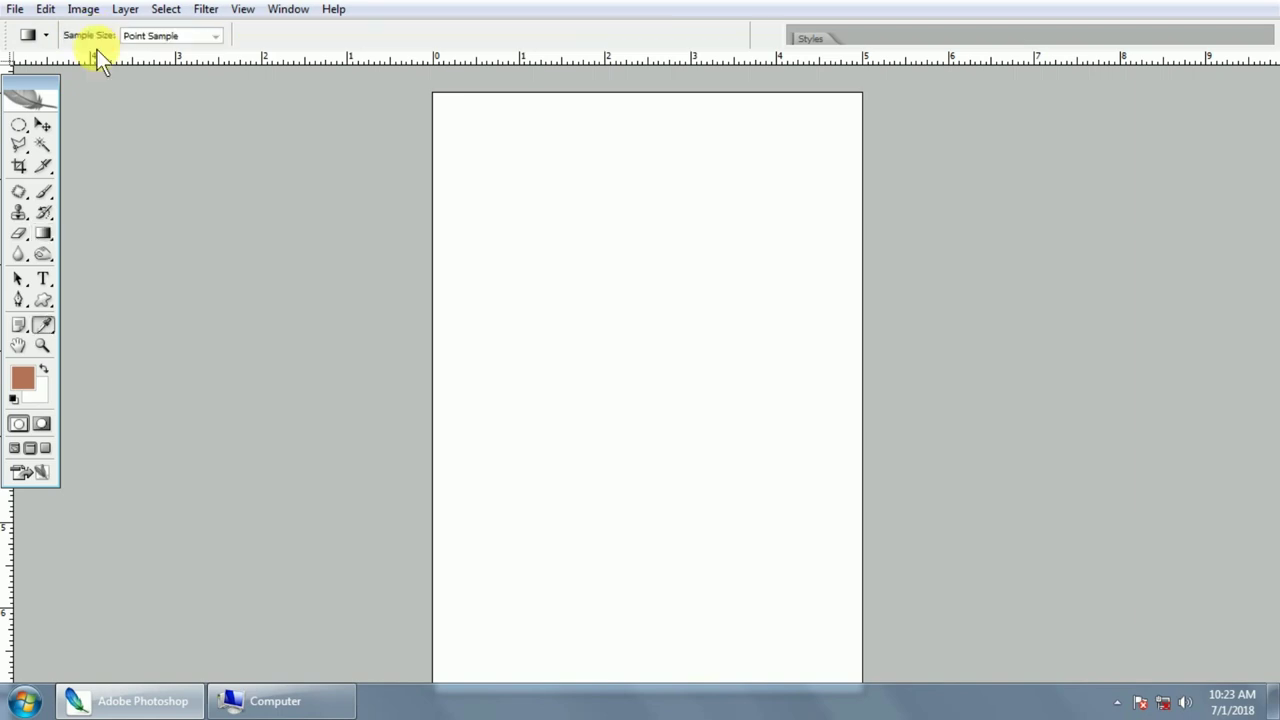
# - In the Gradient Editor, set Gradient Type to Noise with roughness 60 and raise the red minimum
pyautogui.moveTo(672, 109); pyautogui.dragTo(679, 123)
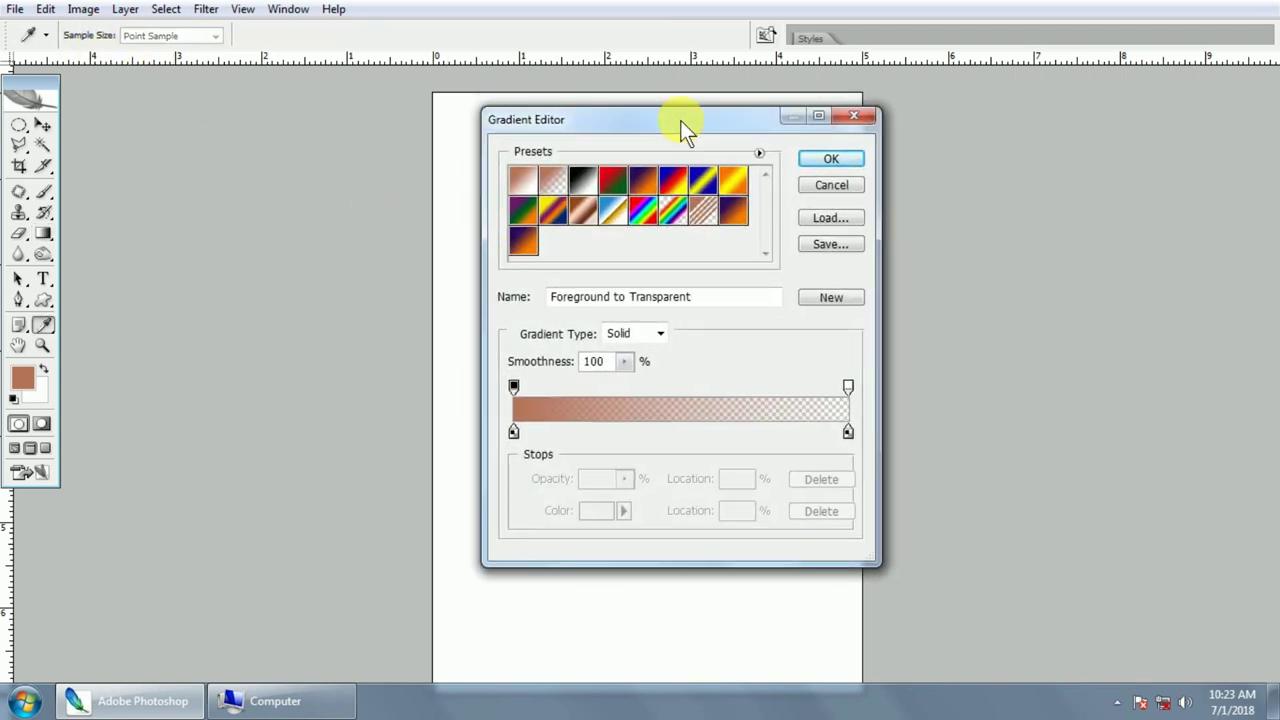
pyautogui.click(820, 117)
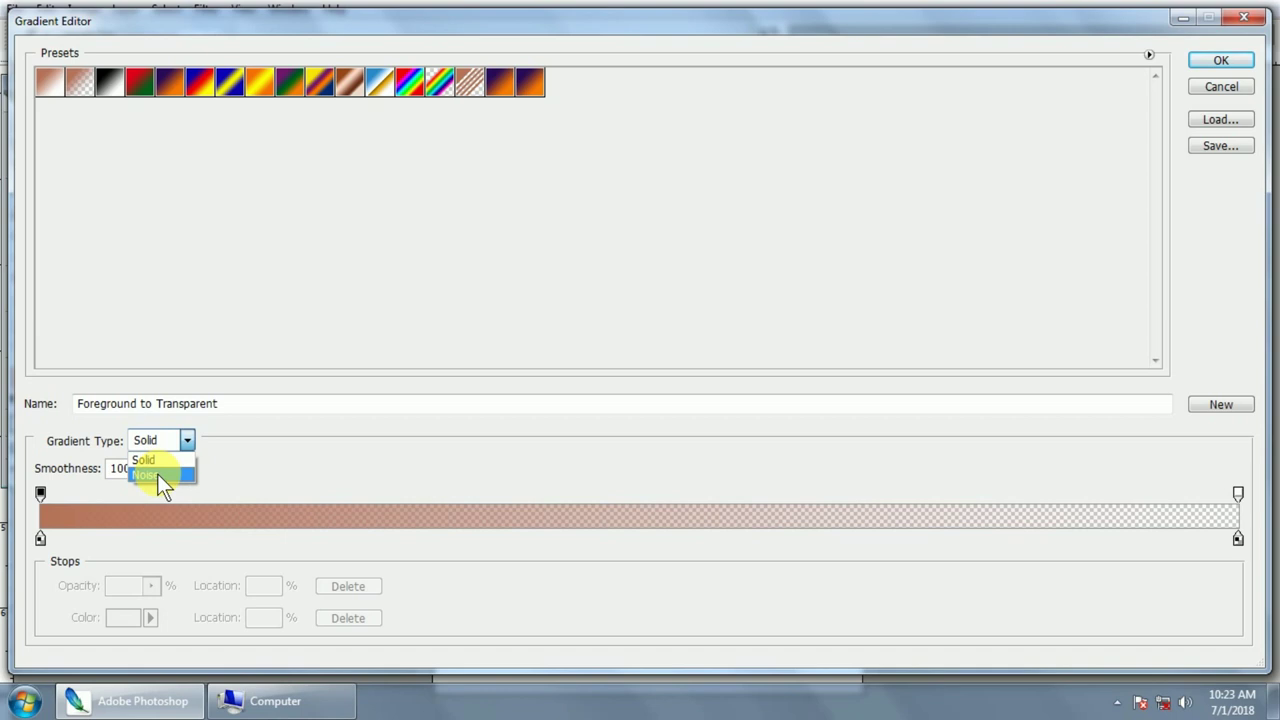
pyautogui.click(157, 475)
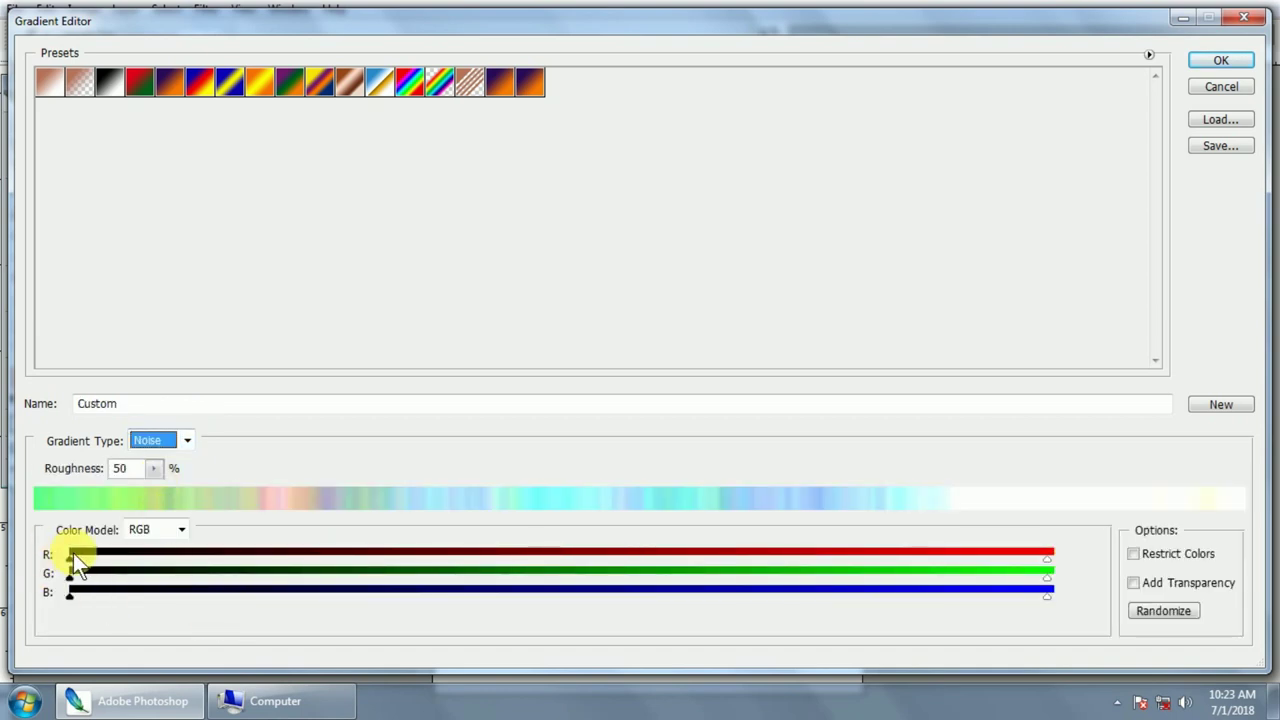
pyautogui.moveTo(72, 555)
pyautogui.mouseDown()
pyautogui.moveTo(182, 562)
pyautogui.moveTo(171, 577)
pyautogui.mouseUp()
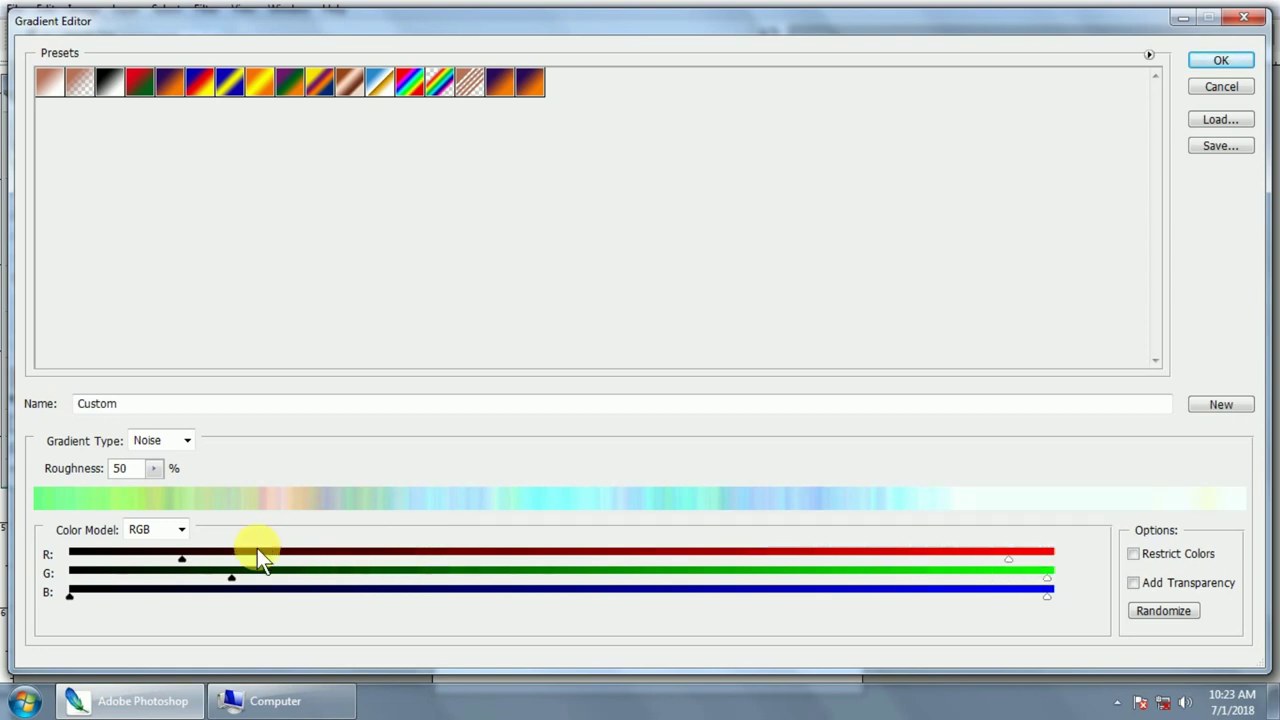
pyautogui.moveTo(219, 557); pyautogui.dragTo(325, 567)
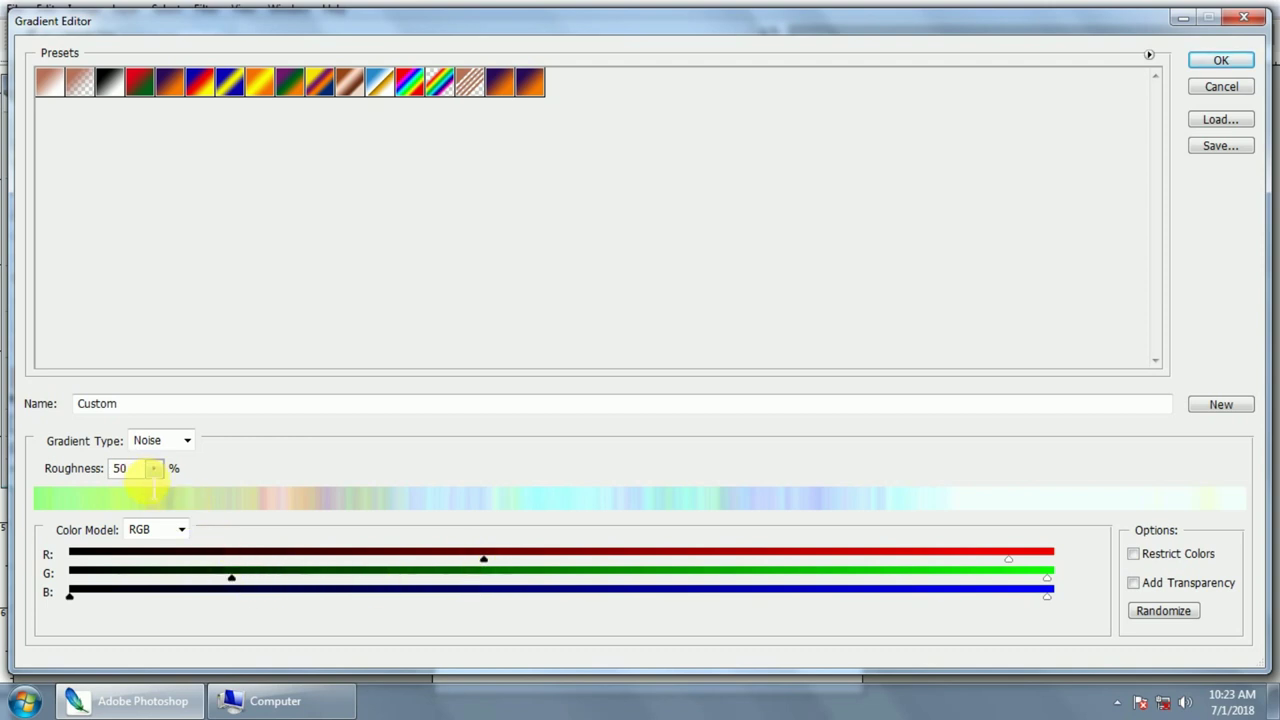
pyautogui.click(153, 469)
pyautogui.click(121, 469)
pyautogui.write('60')
pyautogui.press('Return')
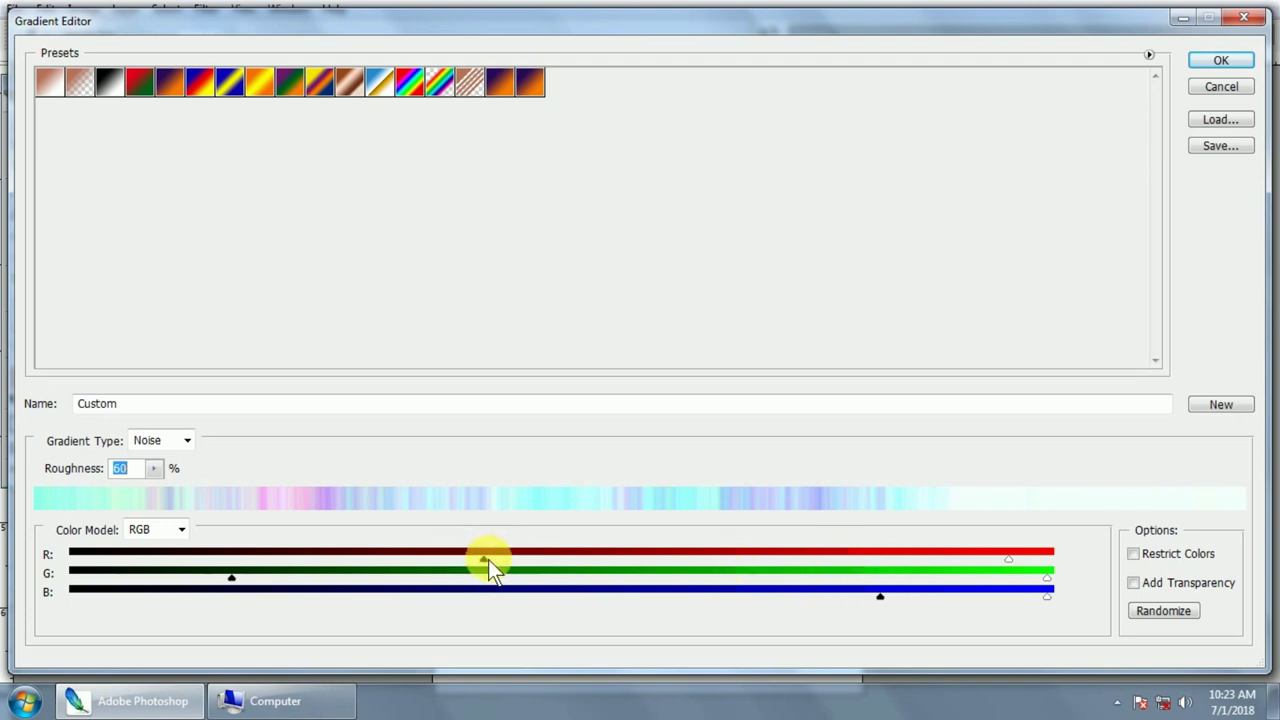
# - Tune the red, green and blue minimum sliders toward cyan tones and accept the gradient
pyautogui.moveTo(229, 583); pyautogui.dragTo(812, 586)
pyautogui.moveTo(486, 558)
pyautogui.mouseDown()
pyautogui.moveTo(880, 566)
pyautogui.moveTo(257, 560)
pyautogui.mouseUp()
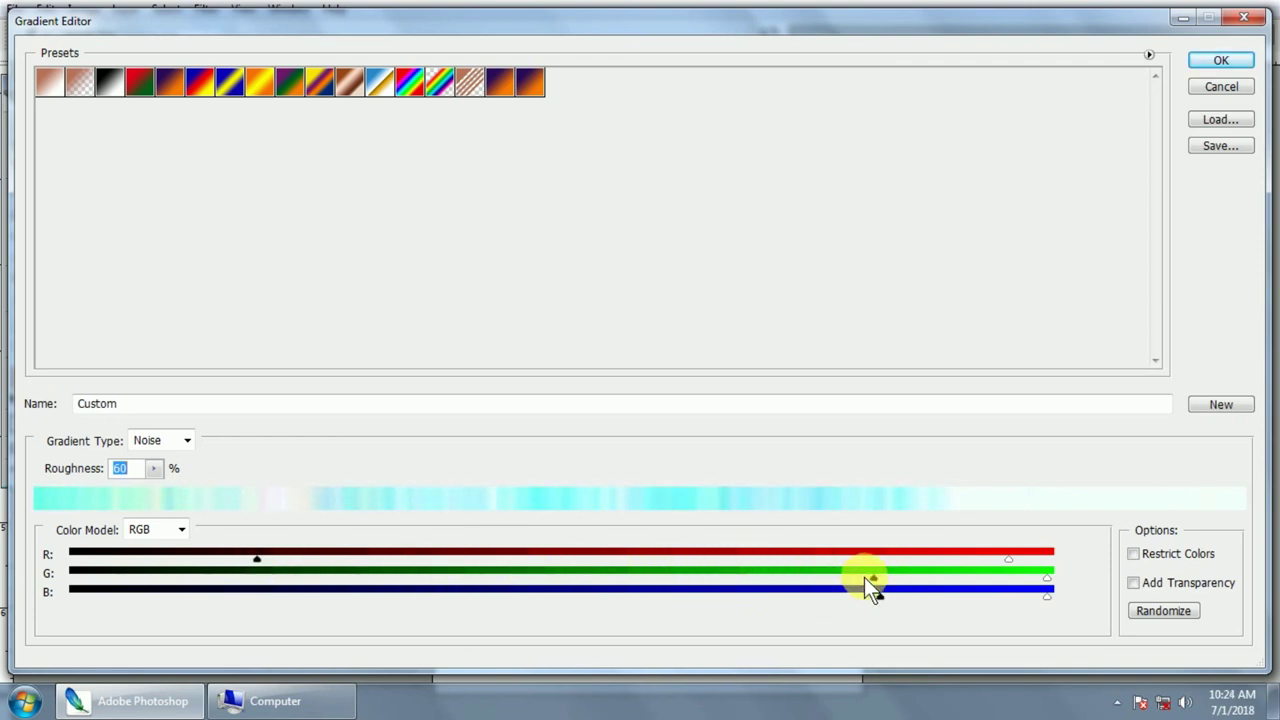
pyautogui.moveTo(872, 581); pyautogui.dragTo(530, 576)
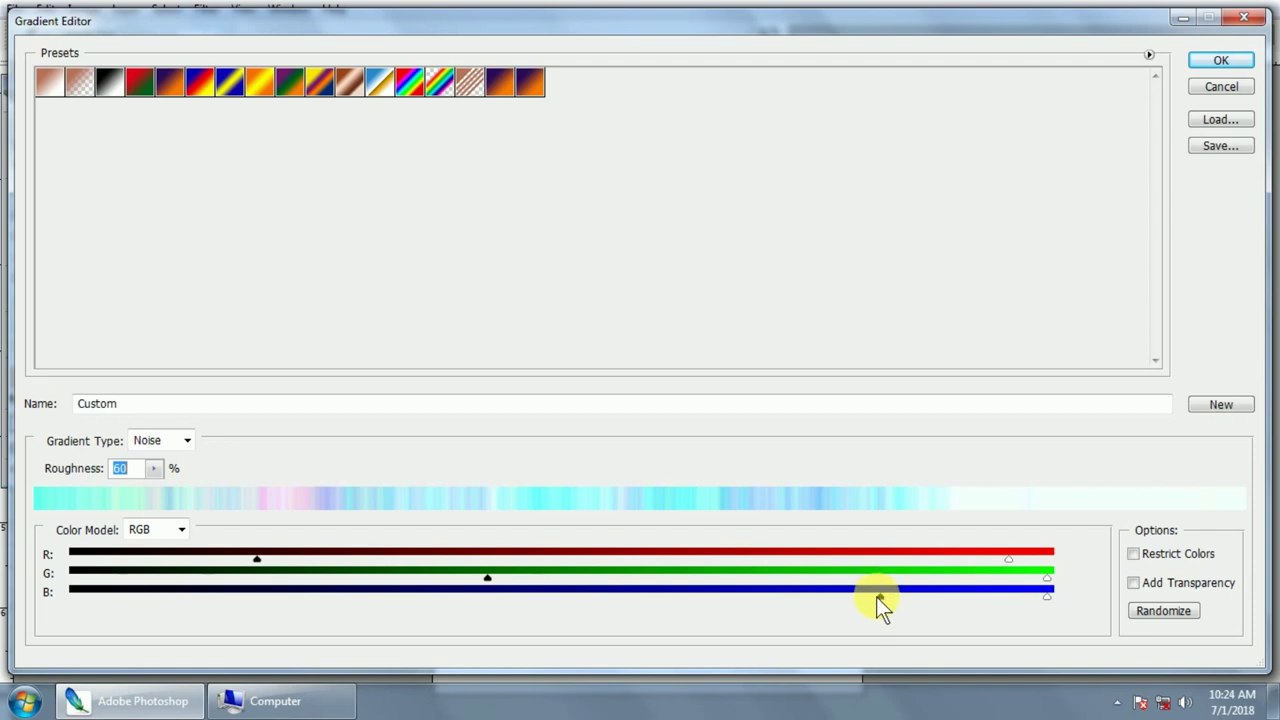
pyautogui.moveTo(880, 598); pyautogui.dragTo(572, 606)
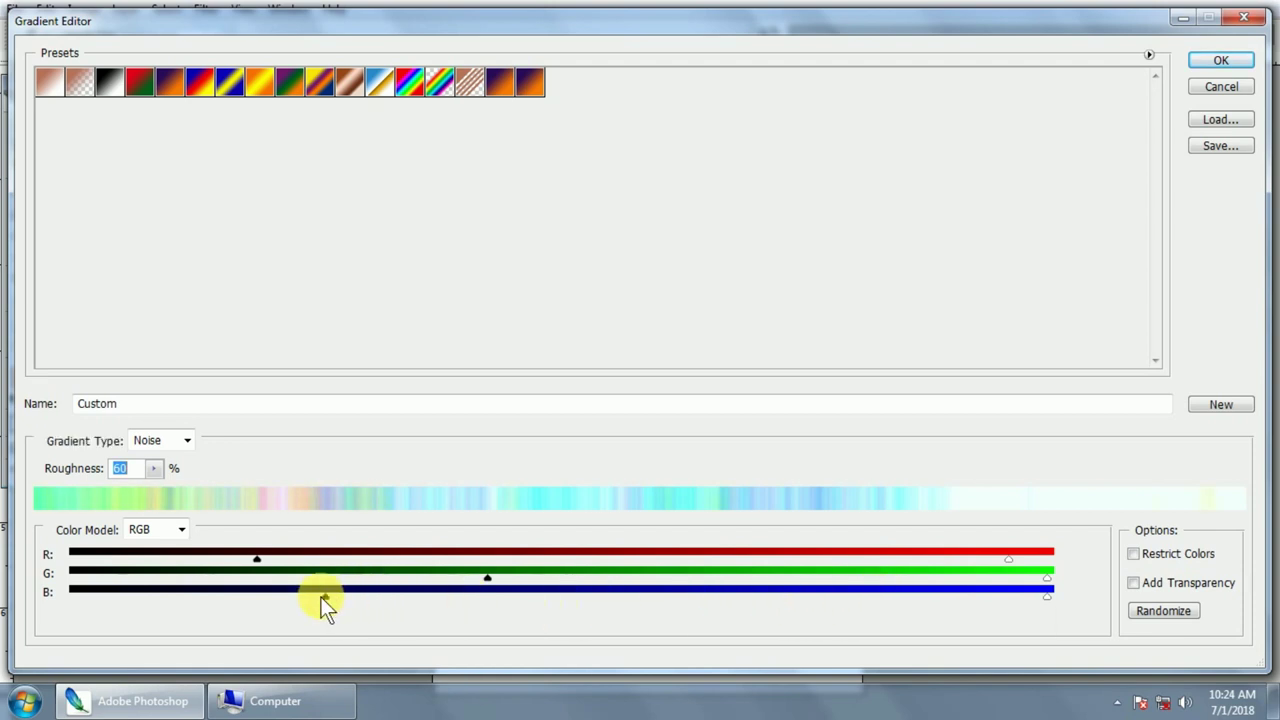
pyautogui.click(1216, 62)
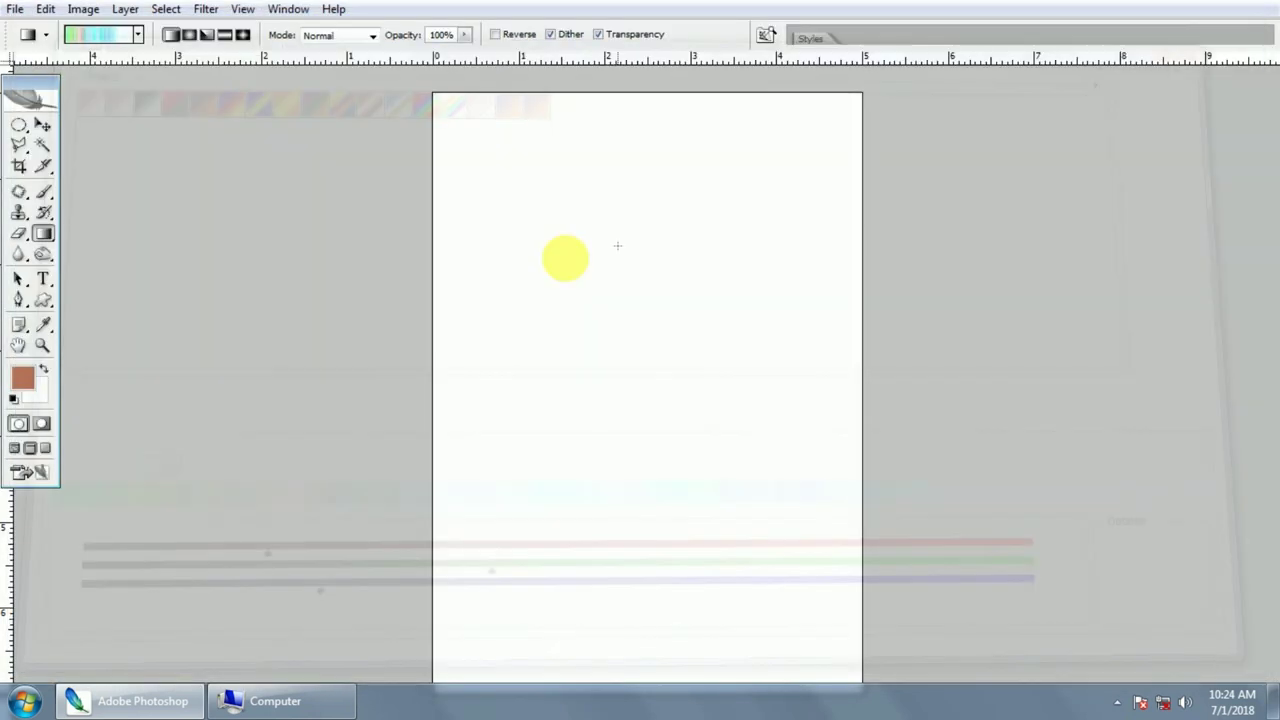
# - Drag the noise gradient from top-left to bottom-right across the canvas and reopen the Gradient Editor
pyautogui.moveTo(466, 135); pyautogui.dragTo(732, 571)
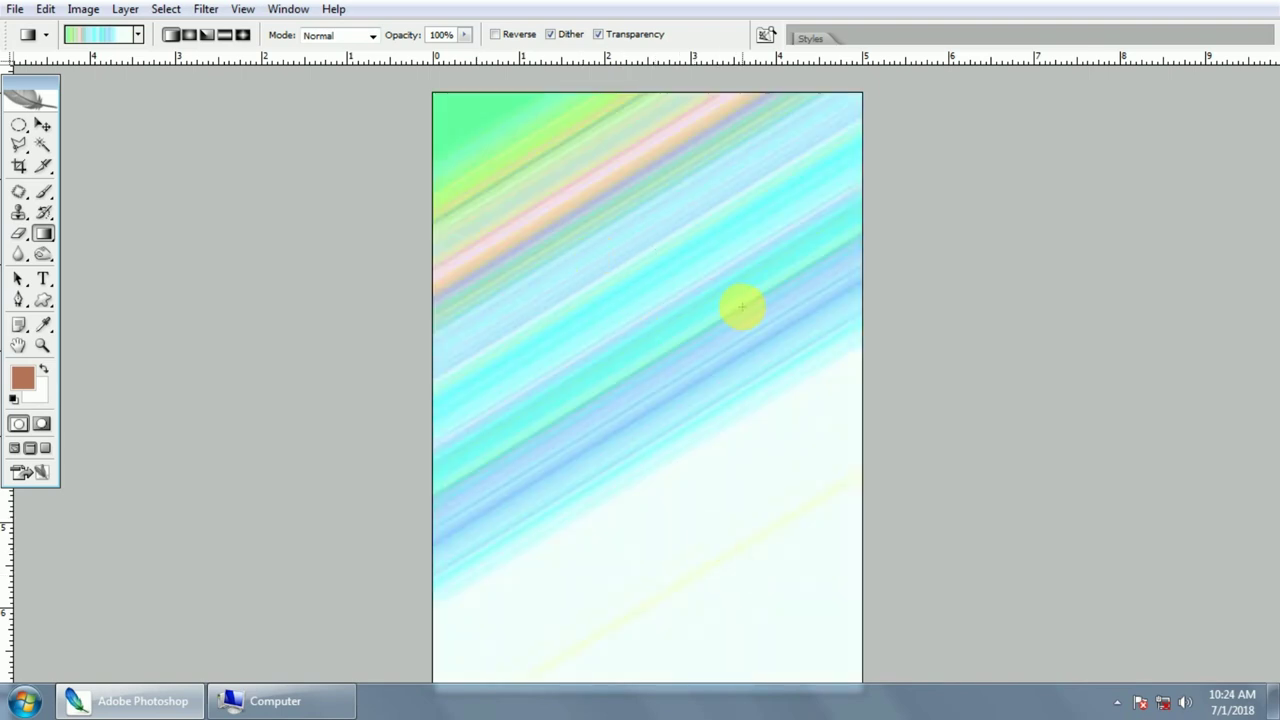
pyautogui.rightClick(596, 253)
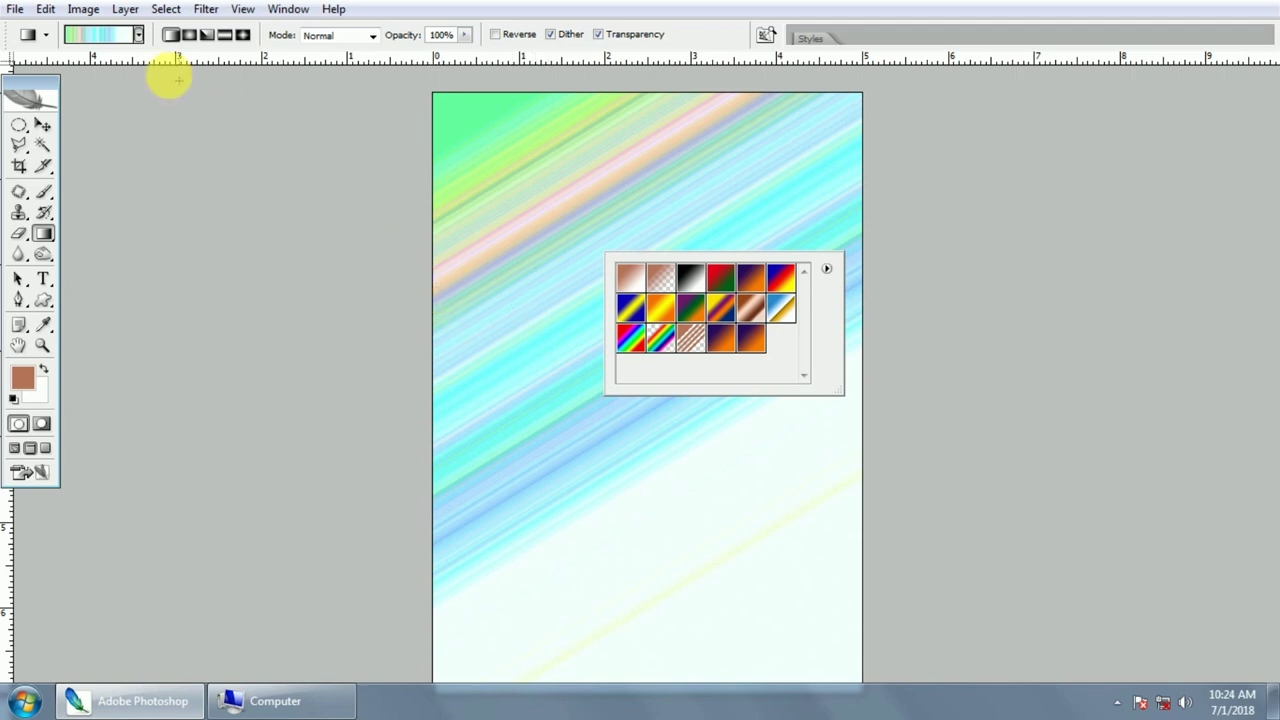
pyautogui.click(138, 36)
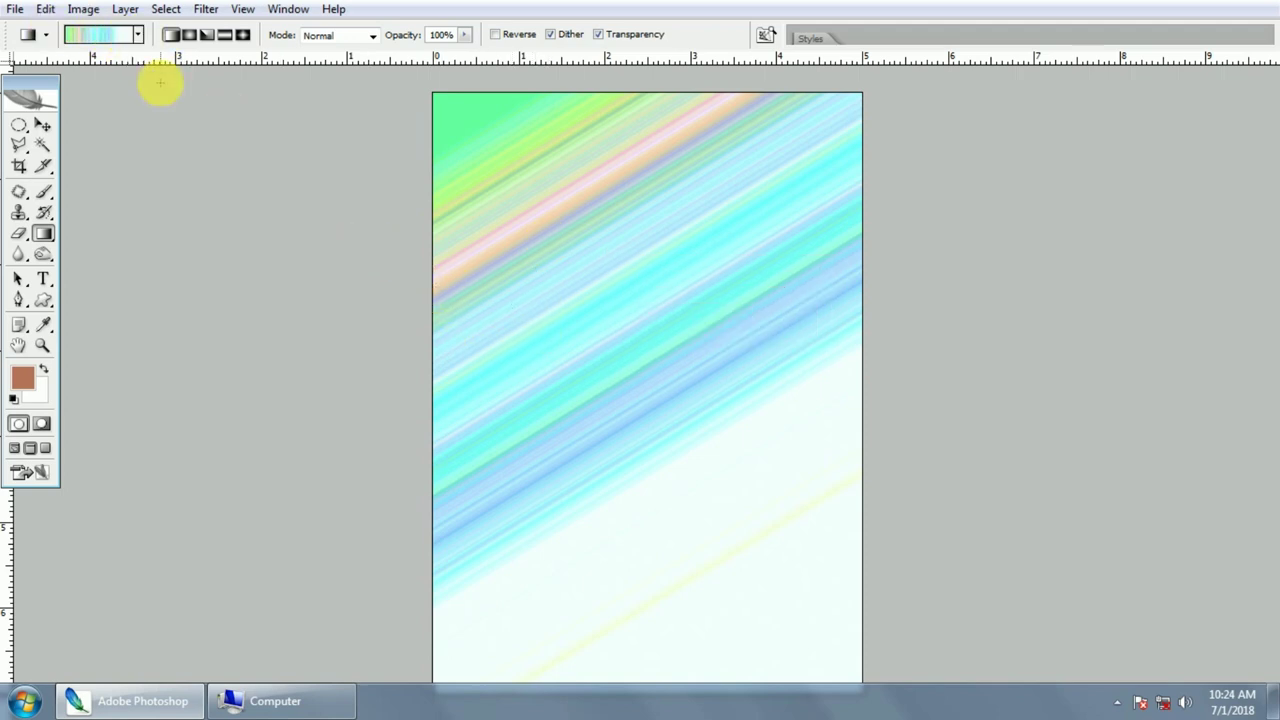
pyautogui.click(108, 38)
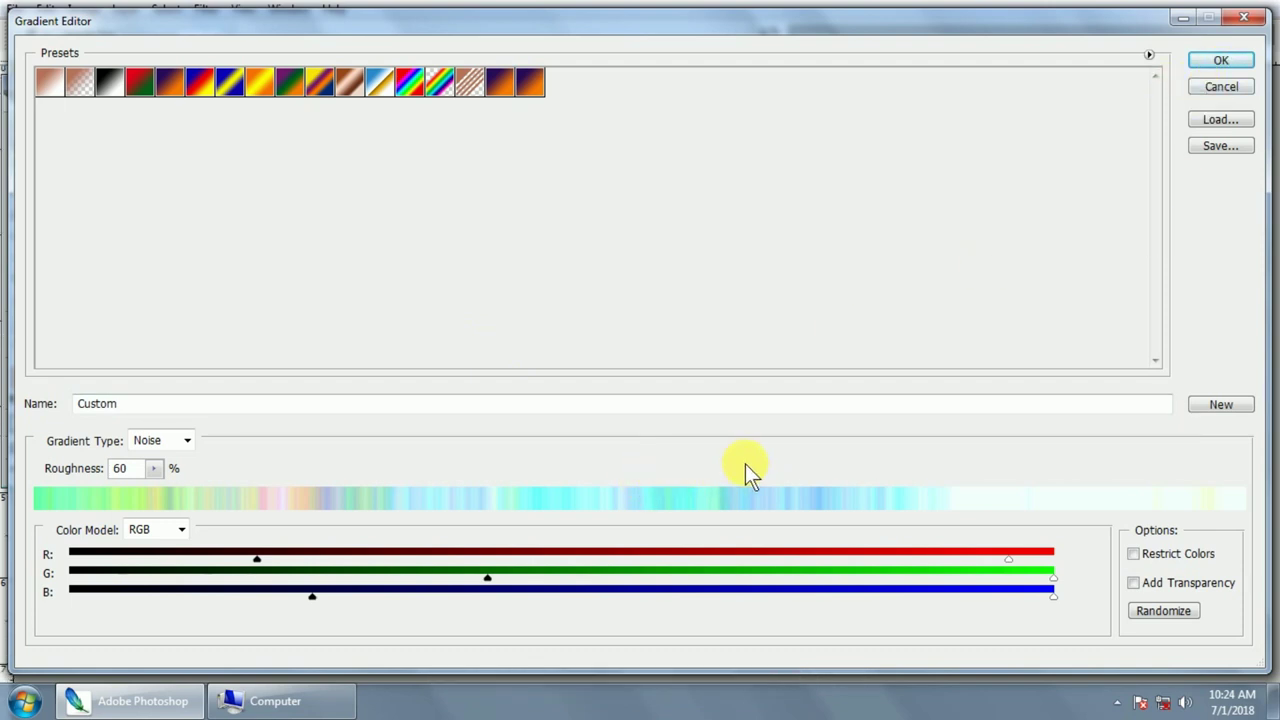
# - Switch the Gradient Type to Solid, then cancel the Gradient Editor
pyautogui.click(188, 440)
pyautogui.click(145, 459)
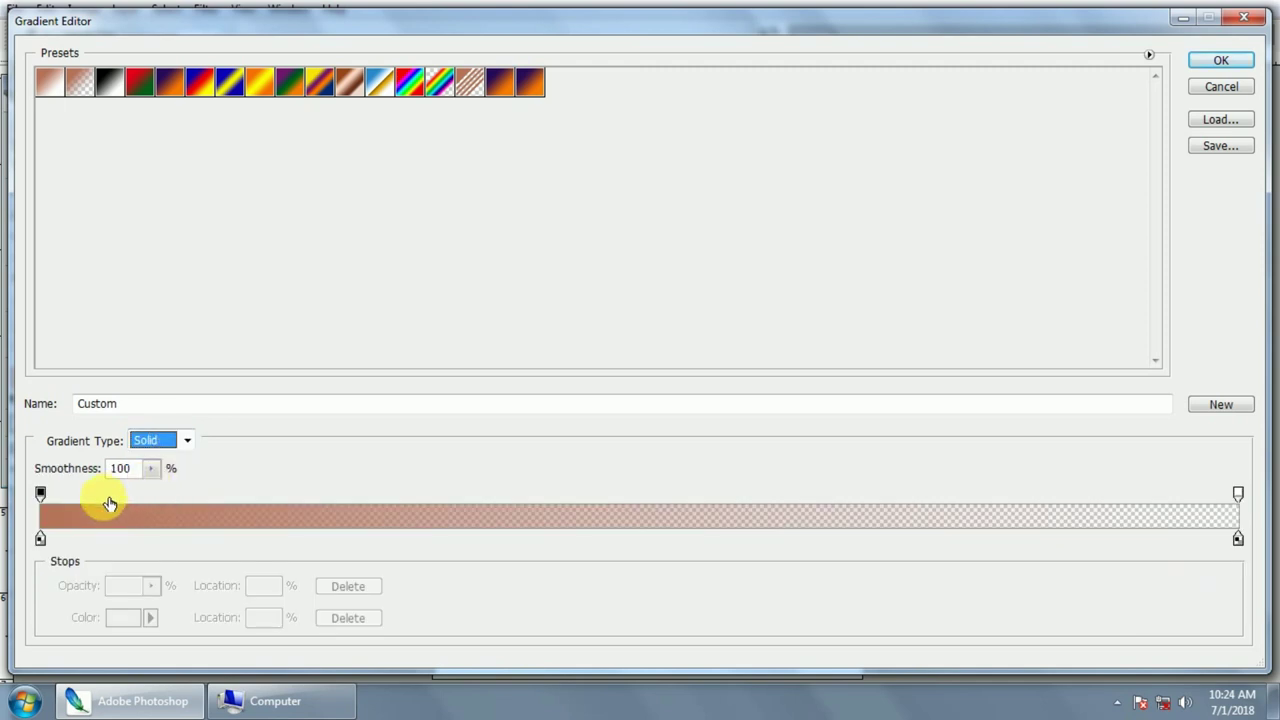
pyautogui.click(62, 514)
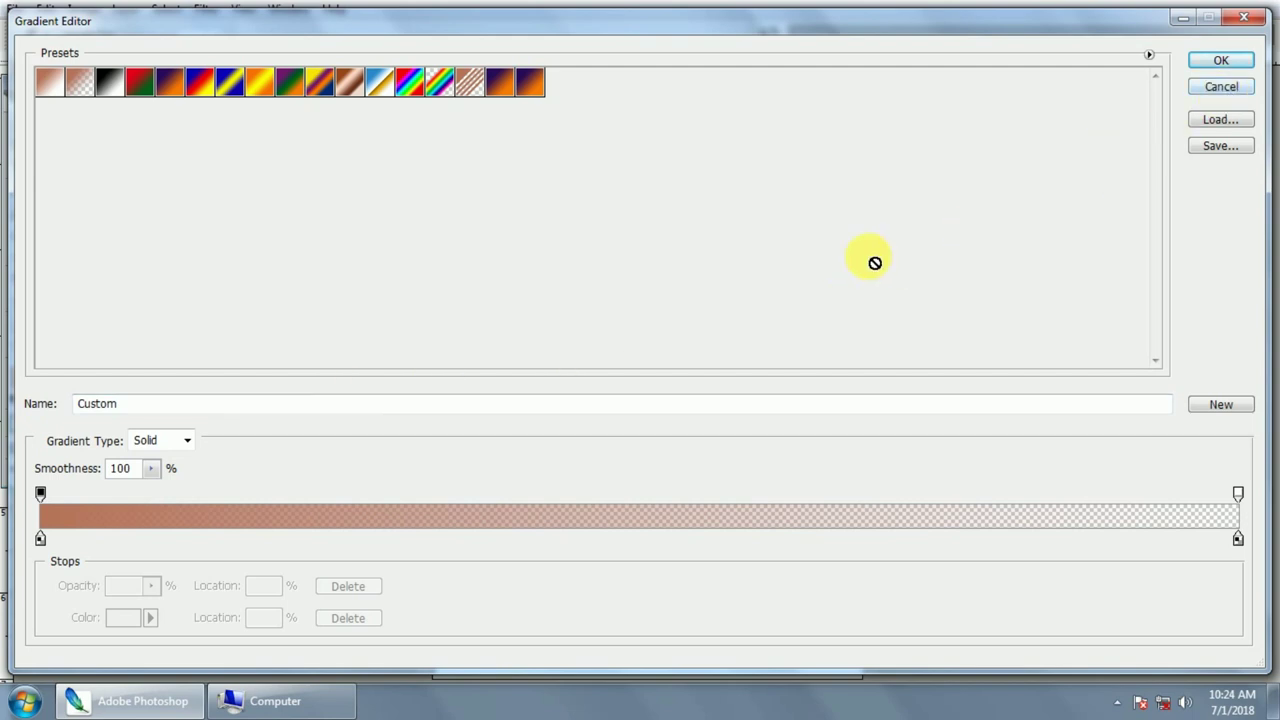
pyautogui.click(1238, 94)
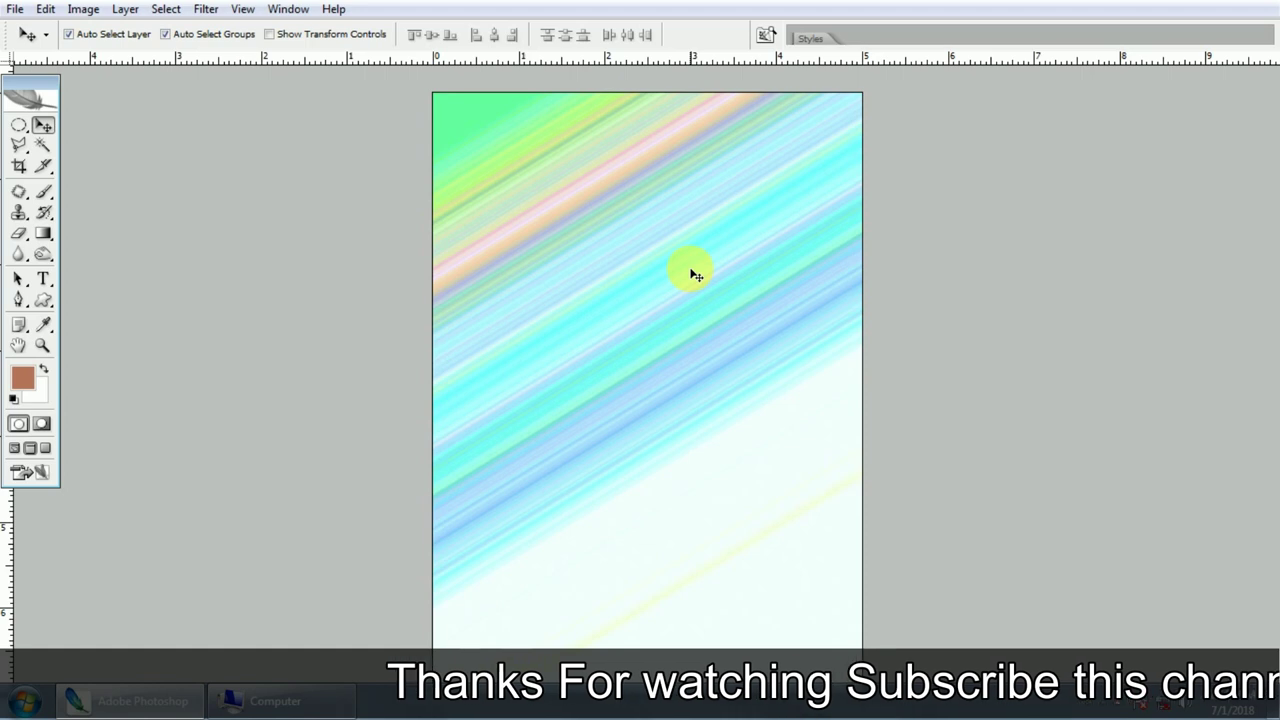
# - Undo the noise fill and drag the Red, Green preset gradient diagonally across the canvas
pyautogui.hotkey('ctrl', 'z')
pyautogui.press('g')
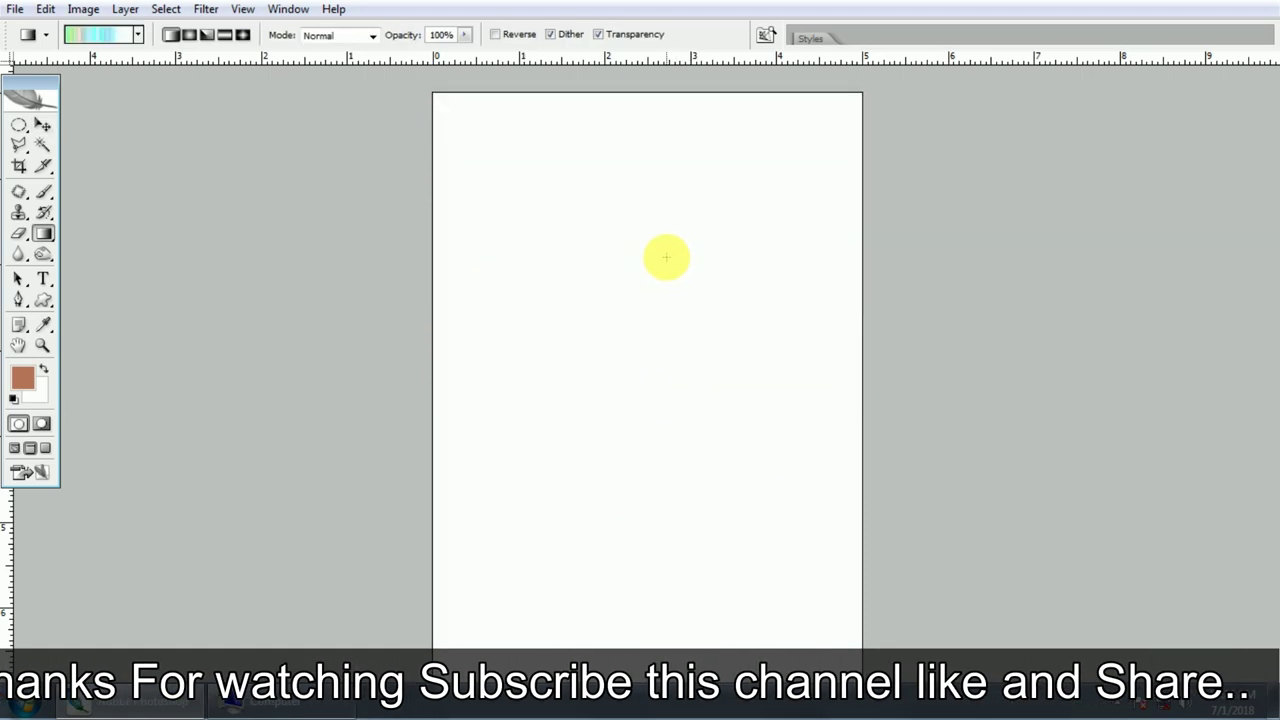
pyautogui.rightClick(668, 258)
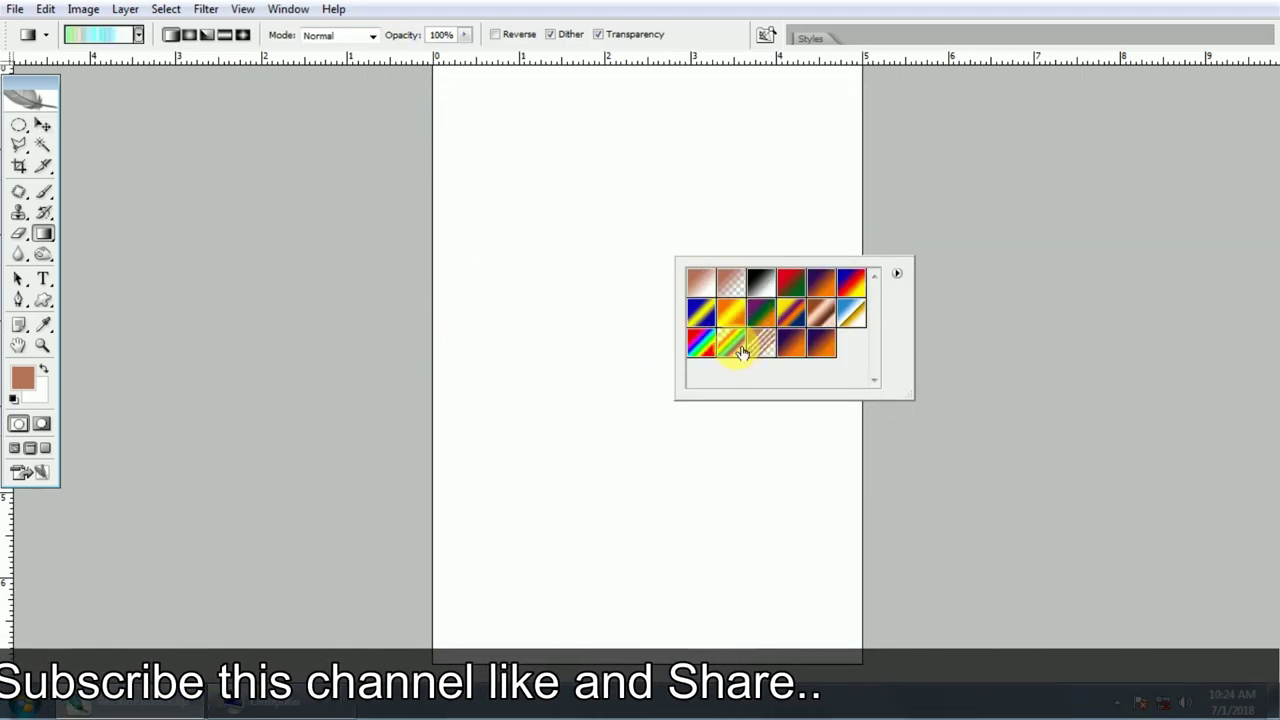
pyautogui.click(808, 292)
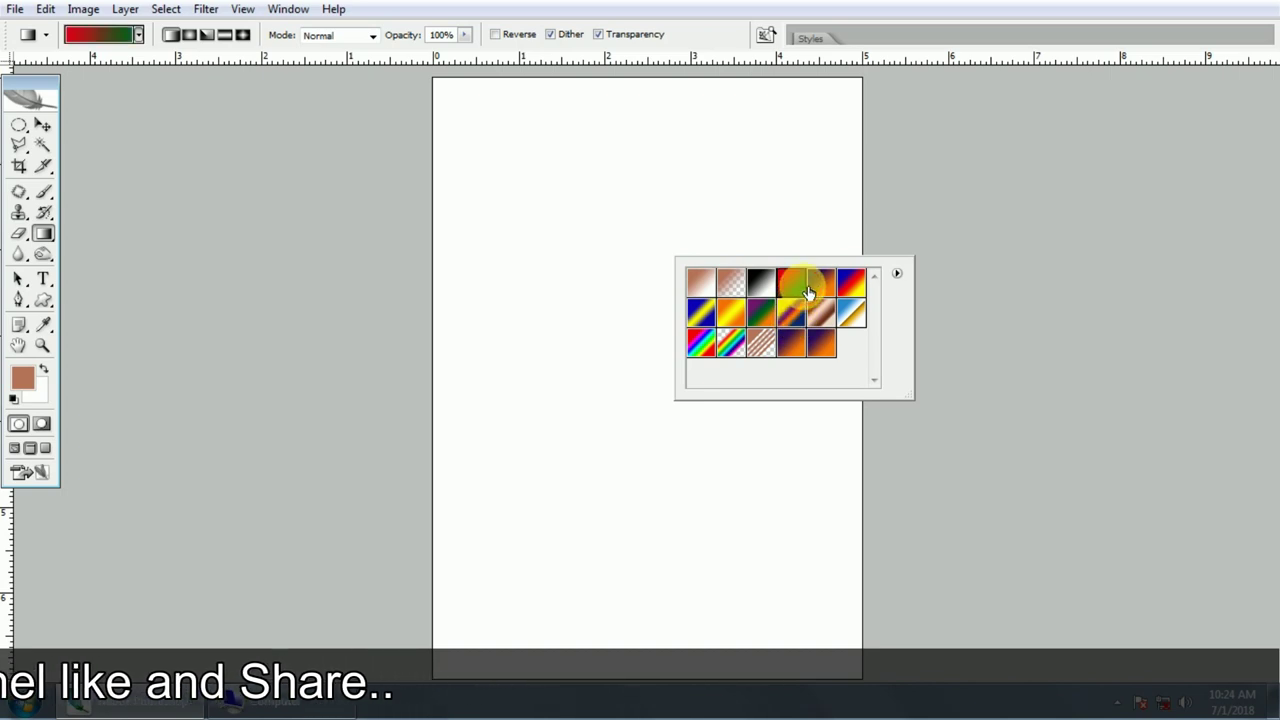
pyautogui.moveTo(498, 111)
pyautogui.mouseDown()
pyautogui.moveTo(841, 605)
pyautogui.moveTo(843, 630)
pyautogui.mouseUp()
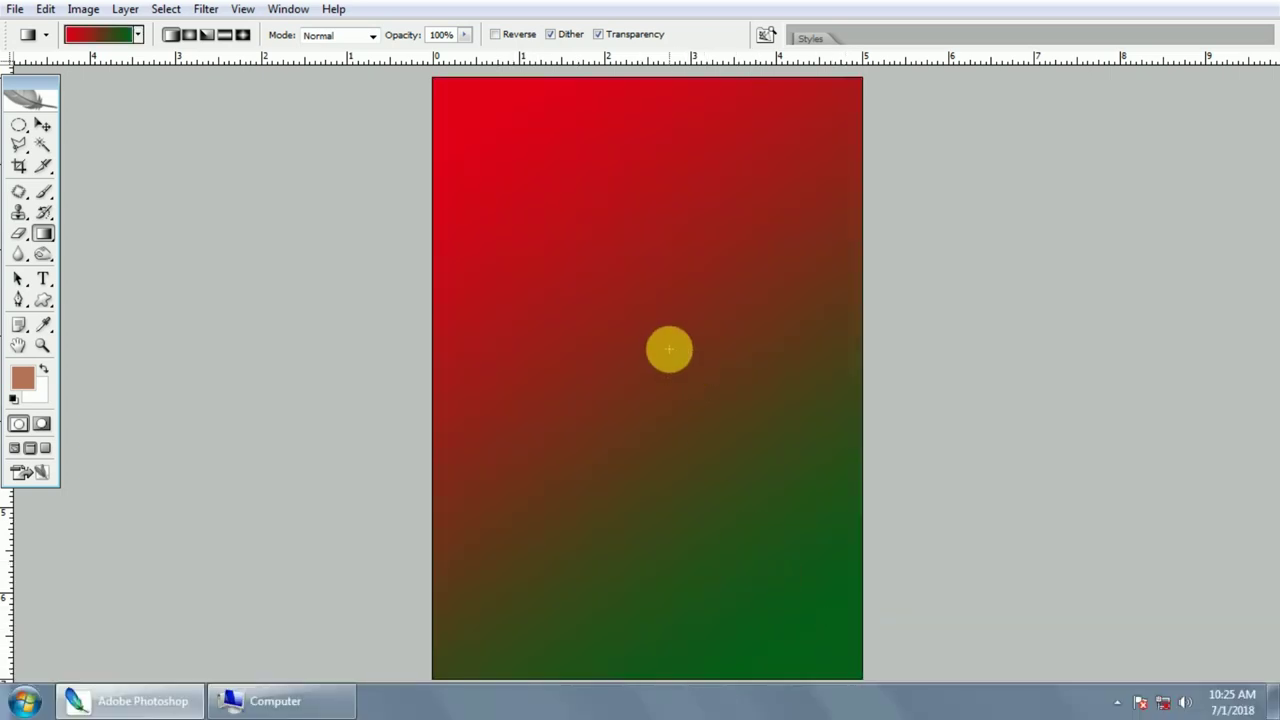